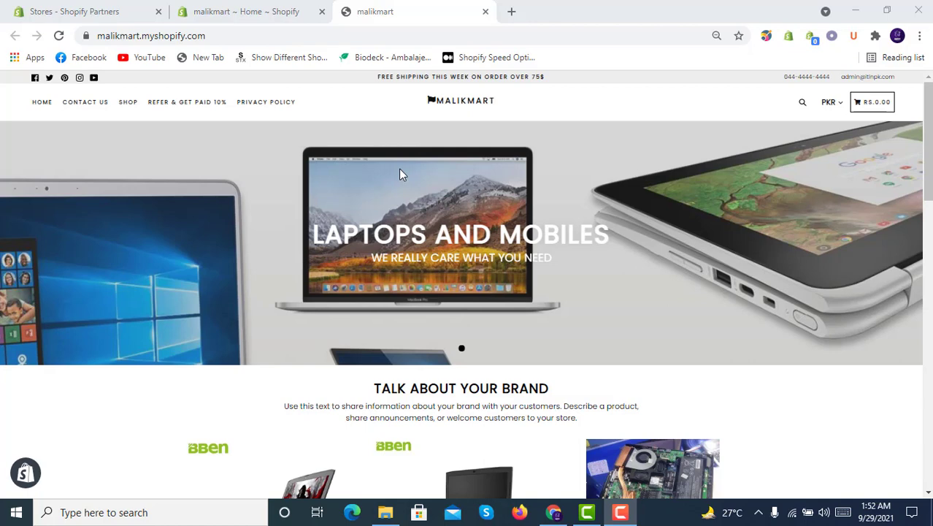
Browse the storefront and close the 20% OFF newsletter popup.
{"action": "scroll", "coordinate": [412, 215], "scroll_direction": "down", "scroll_amount": 8}
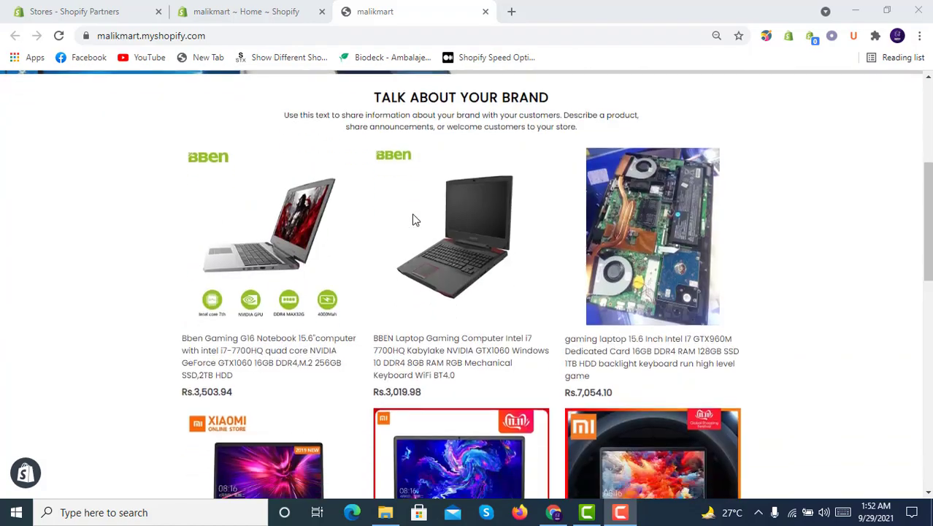
{"action": "scroll", "coordinate": [413, 220], "scroll_direction": "down", "scroll_amount": 6}
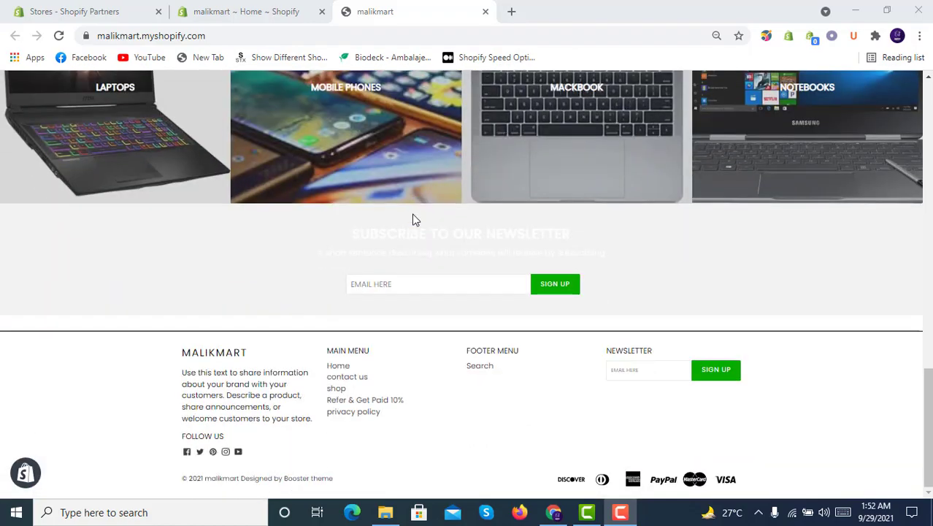
{"action": "scroll", "coordinate": [413, 219], "scroll_direction": "up", "scroll_amount": 6}
{"action": "scroll", "coordinate": [413, 220], "scroll_direction": "up", "scroll_amount": 10}
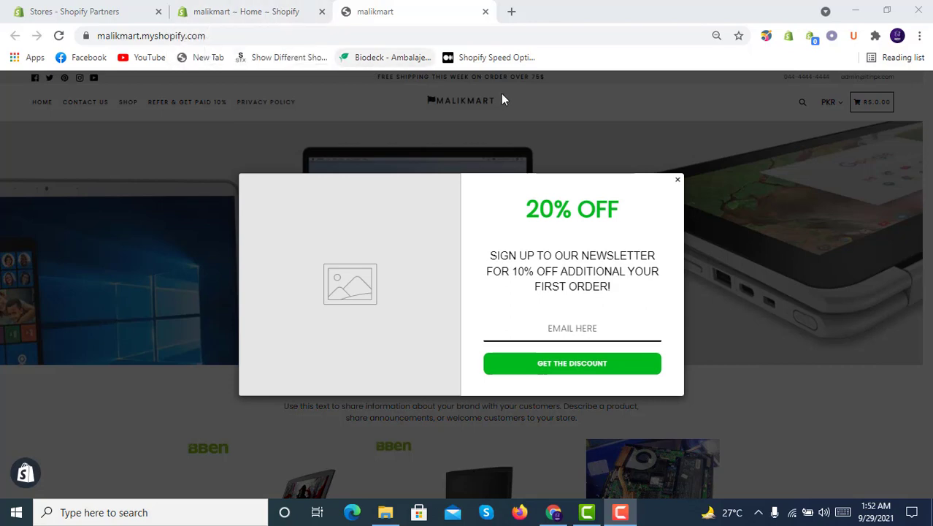
{"action": "left_click", "coordinate": [679, 181]}
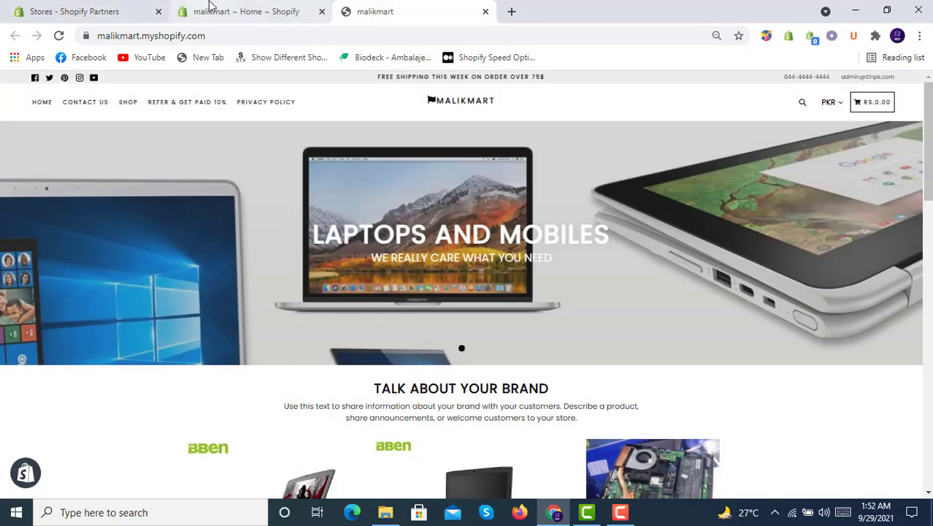
Go to the admin's Online Store themes page and scroll down to the theme library.
{"action": "left_click", "coordinate": [274, 9]}
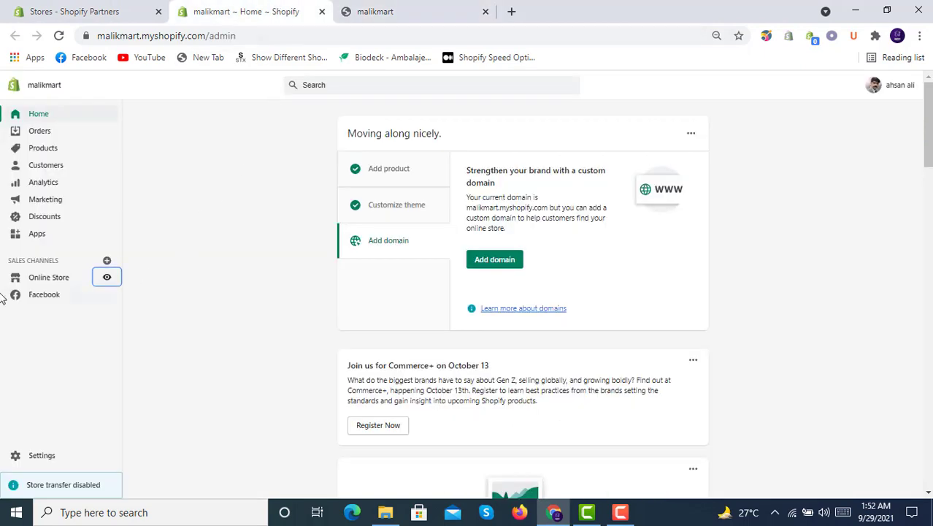
{"action": "left_click", "coordinate": [63, 278]}
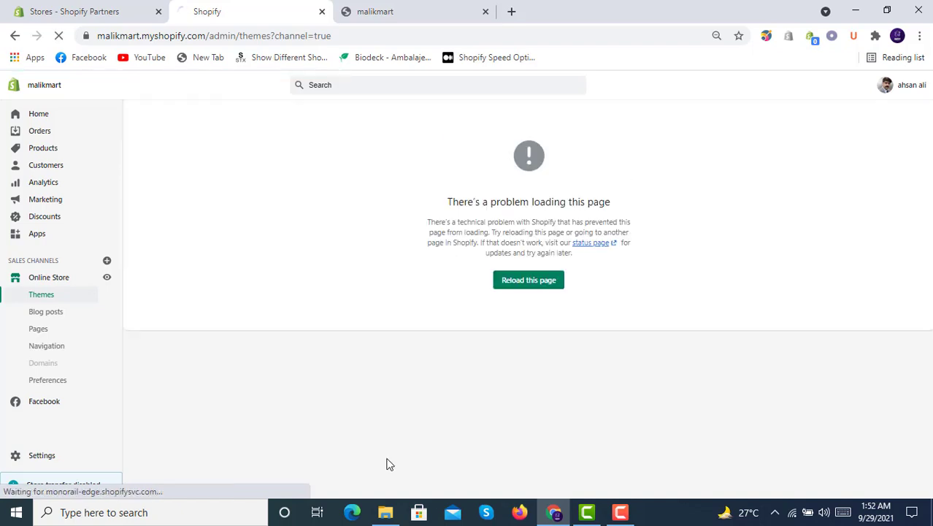
{"action": "left_click", "coordinate": [43, 294]}
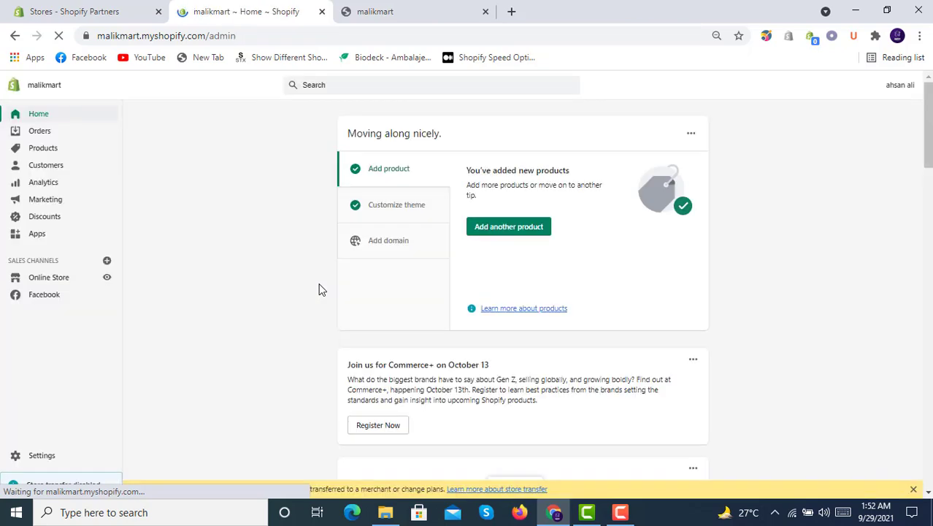
{"action": "left_click", "coordinate": [63, 284]}
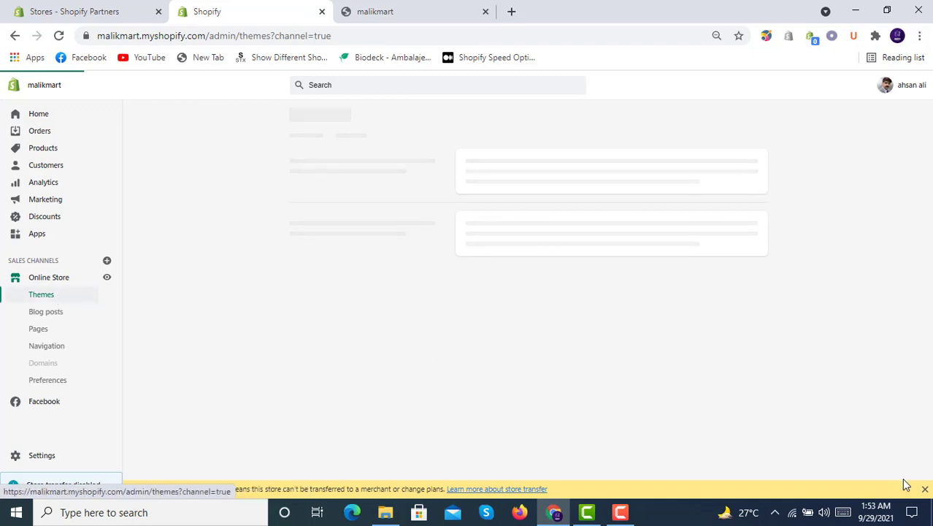
{"action": "left_click", "coordinate": [927, 490]}
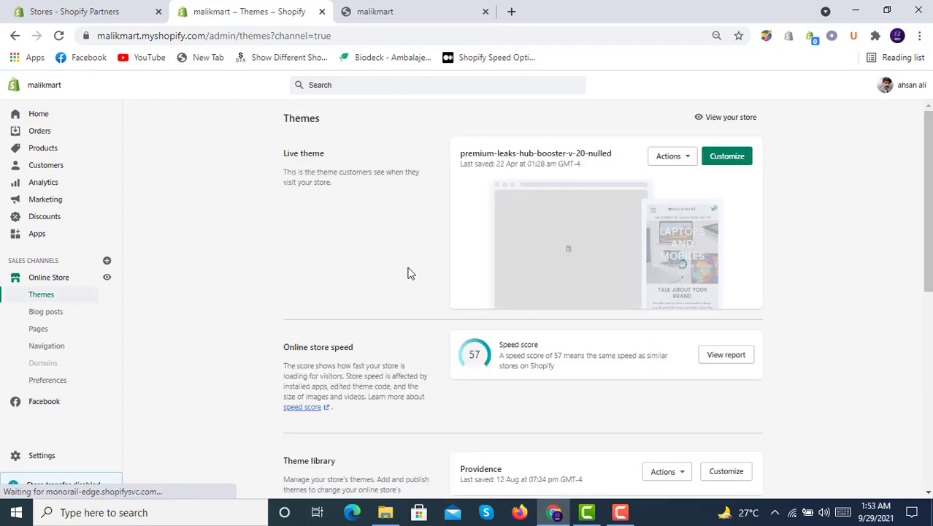
{"action": "scroll", "coordinate": [407, 273], "scroll_direction": "down", "scroll_amount": 2}
{"action": "scroll", "coordinate": [408, 273], "scroll_direction": "down", "scroll_amount": 4}
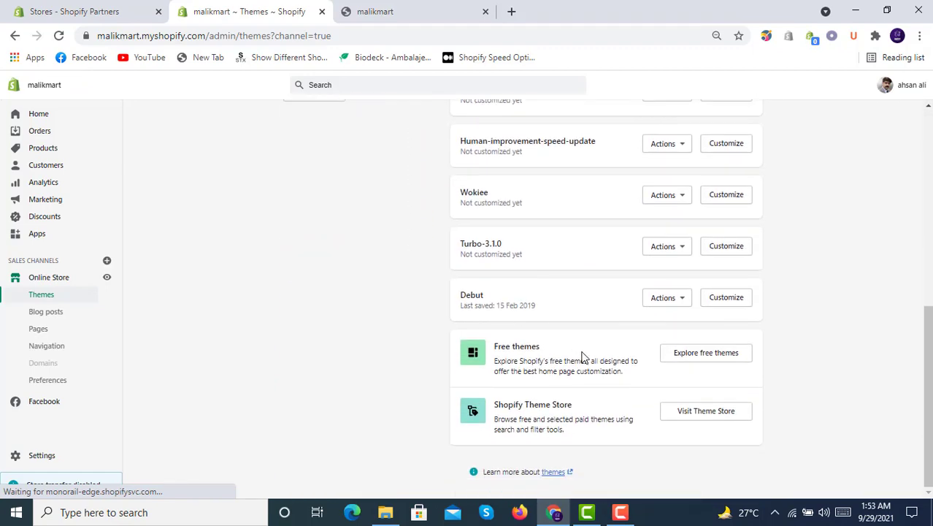
Add the free Dawn theme in its Default style, not Craft, to the theme library.
{"action": "left_click", "coordinate": [691, 356]}
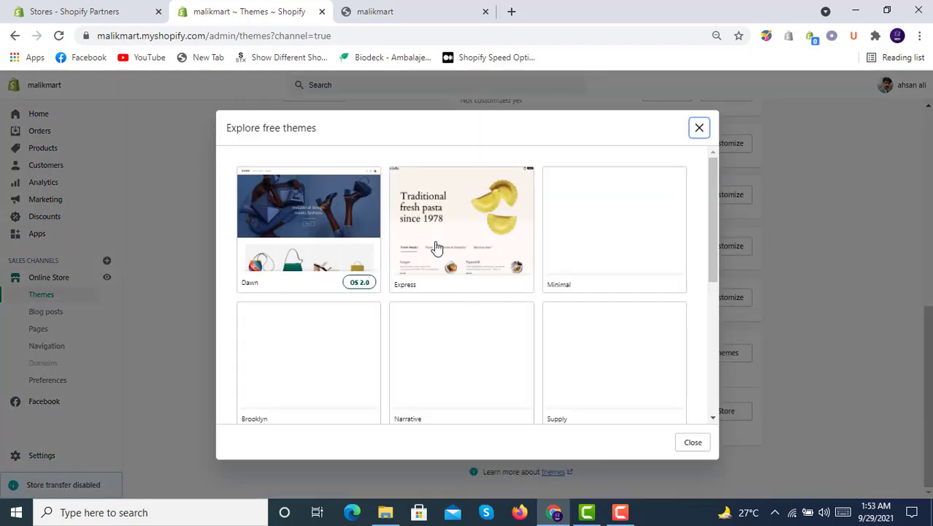
{"action": "left_click", "coordinate": [306, 248]}
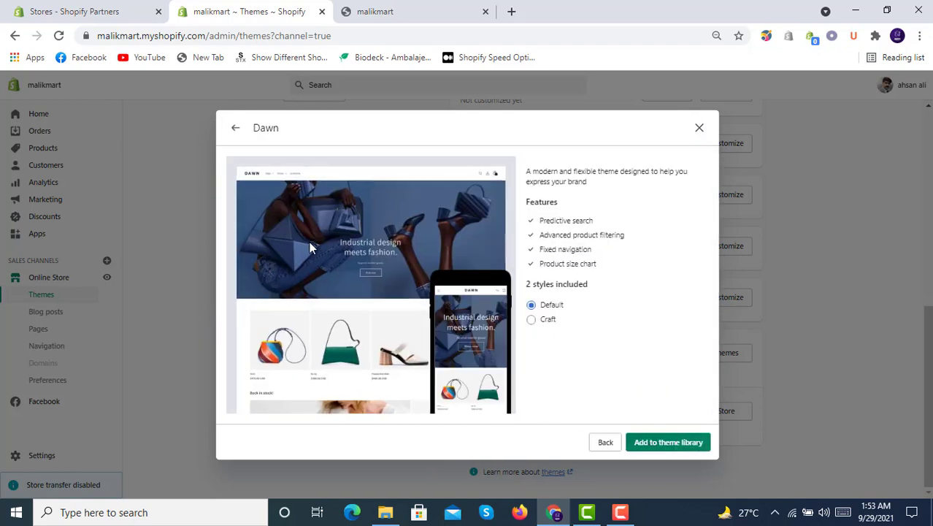
{"action": "left_click", "coordinate": [549, 319]}
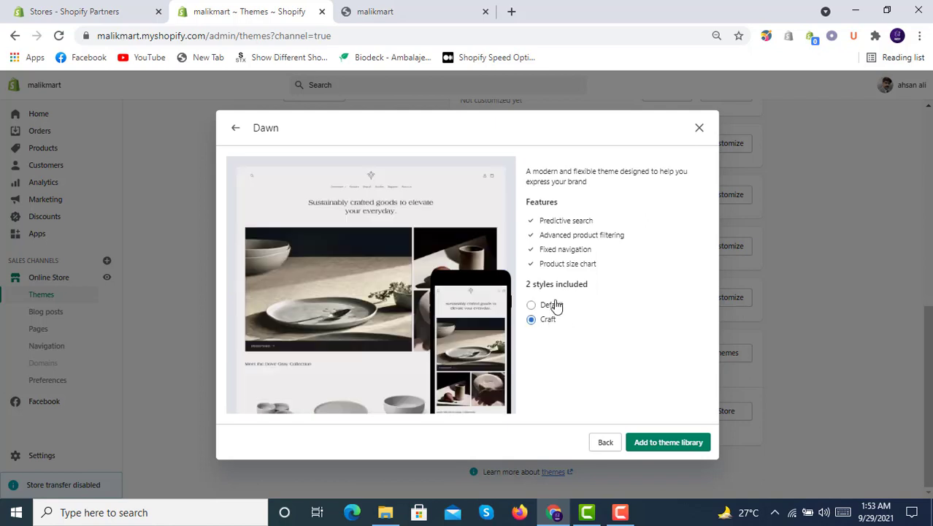
{"action": "left_click", "coordinate": [554, 305]}
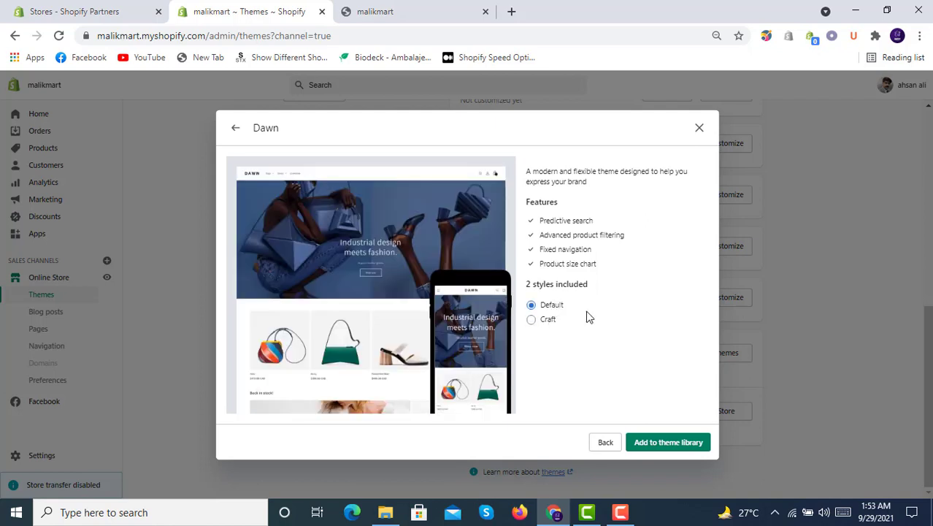
{"action": "left_click", "coordinate": [659, 442]}
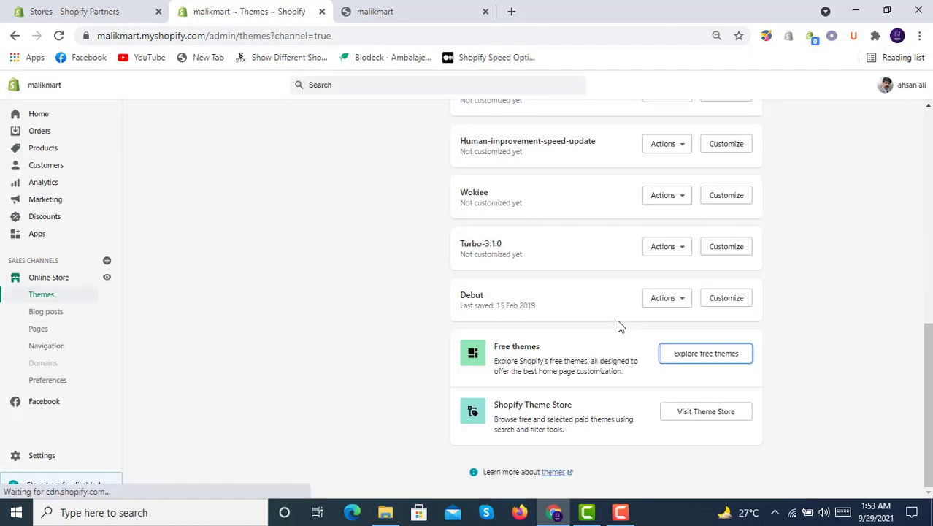
Scroll back up until Dawn appears in the theme library marked Just added.
{"action": "scroll", "coordinate": [618, 327], "scroll_direction": "up", "scroll_amount": 4}
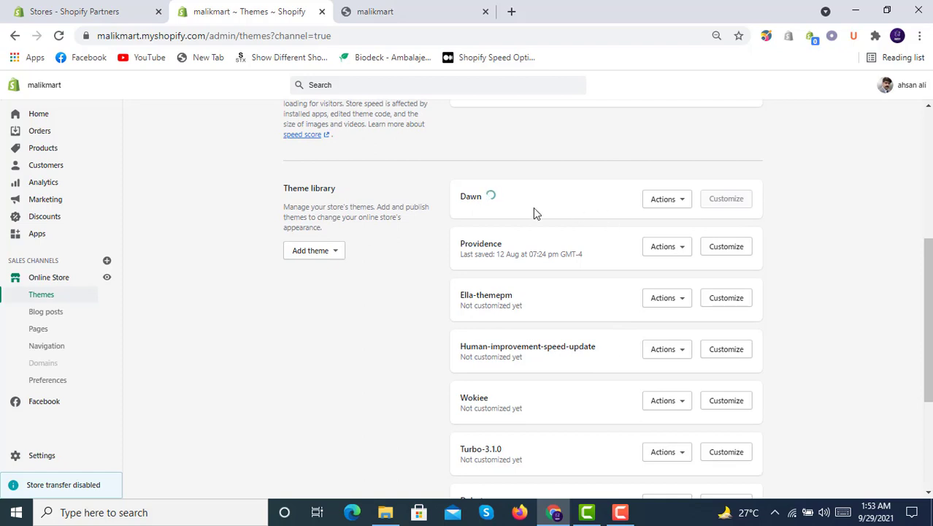
{"action": "scroll", "coordinate": [535, 212], "scroll_direction": "up", "scroll_amount": 3}
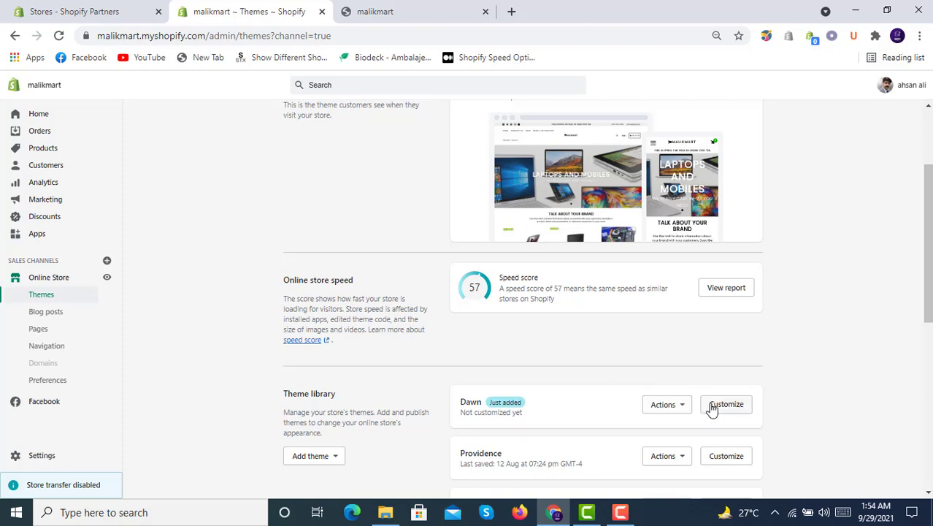
Open the Dawn theme in the theme editor.
{"action": "left_click", "coordinate": [719, 407]}
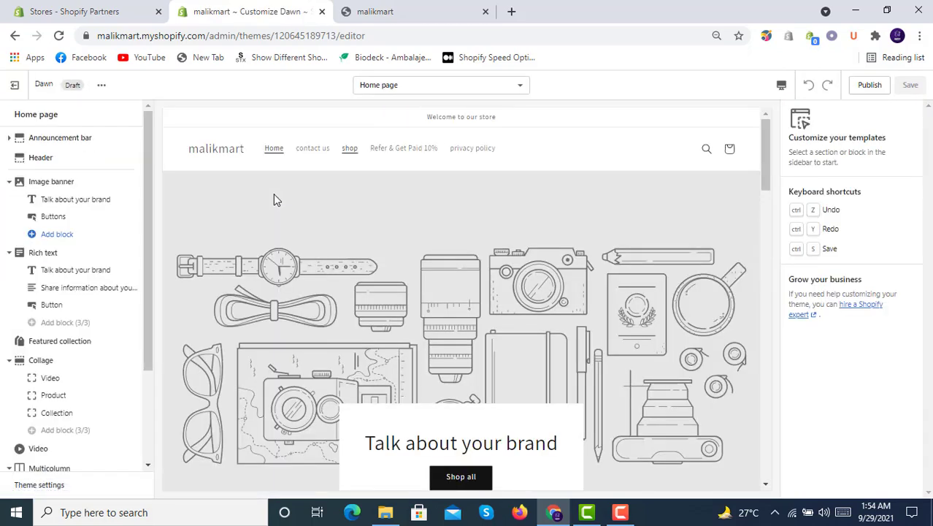
{"action": "scroll", "coordinate": [341, 279], "scroll_direction": "down", "scroll_amount": 14}
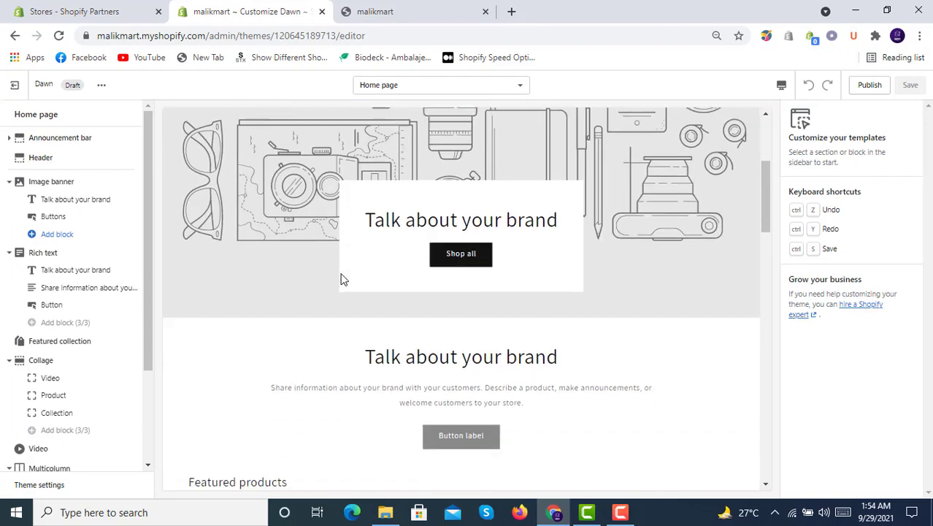
{"action": "scroll", "coordinate": [341, 279], "scroll_direction": "down", "scroll_amount": 8}
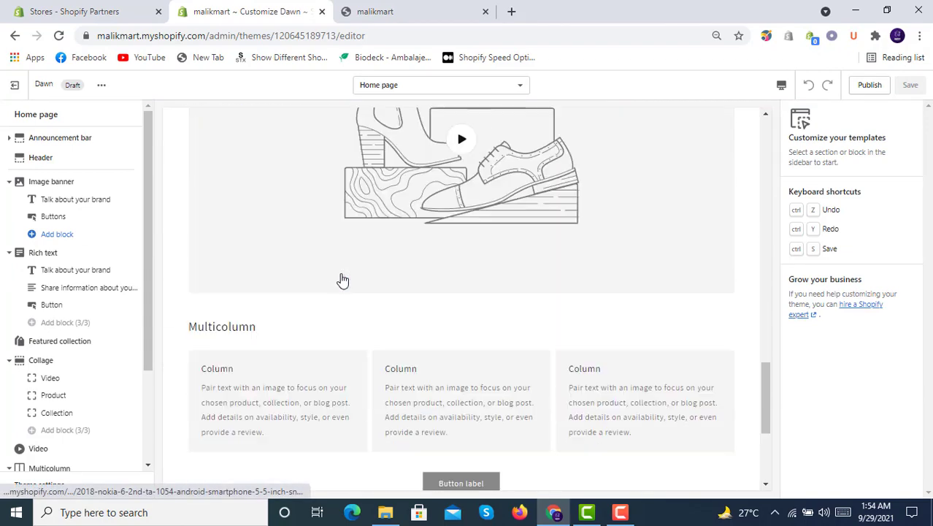
{"action": "scroll", "coordinate": [341, 279], "scroll_direction": "up", "scroll_amount": 20}
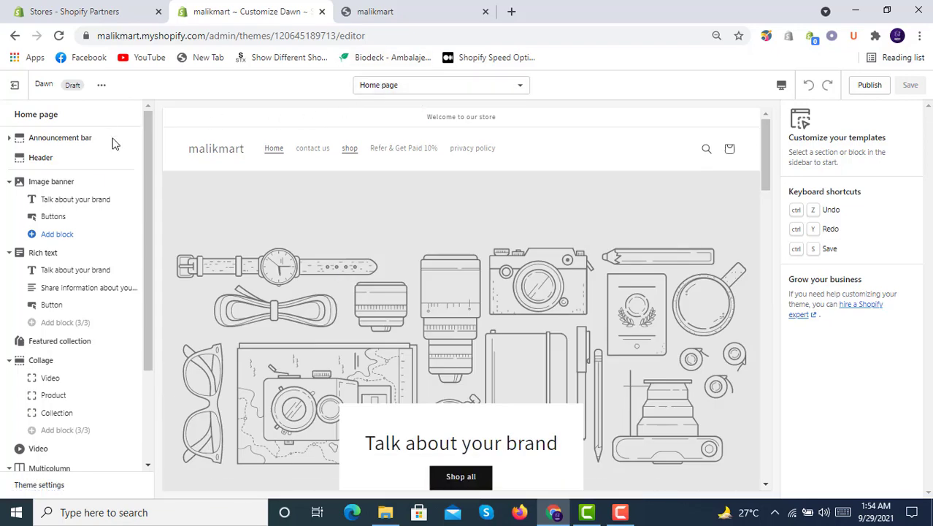
Add two more Welcome to our store announcements and hide two of the three.
{"action": "left_click", "coordinate": [66, 140]}
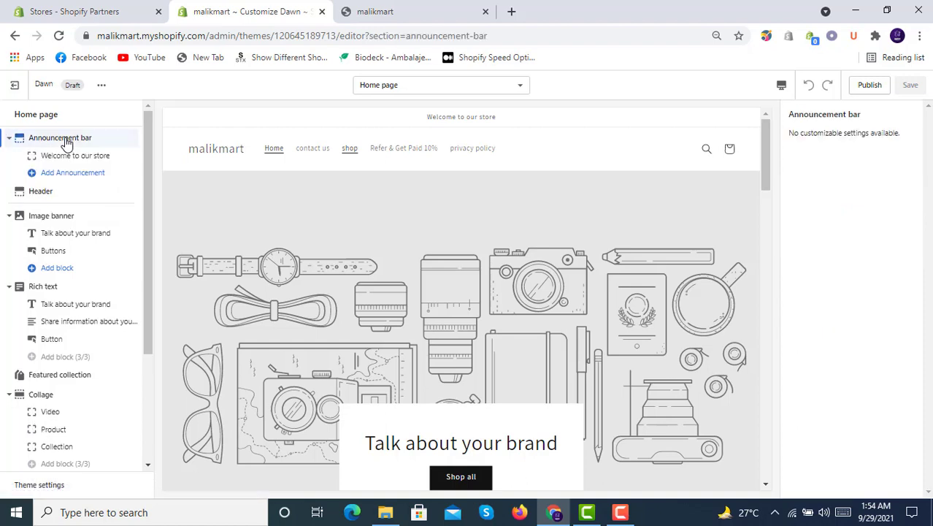
{"action": "left_click", "coordinate": [83, 159]}
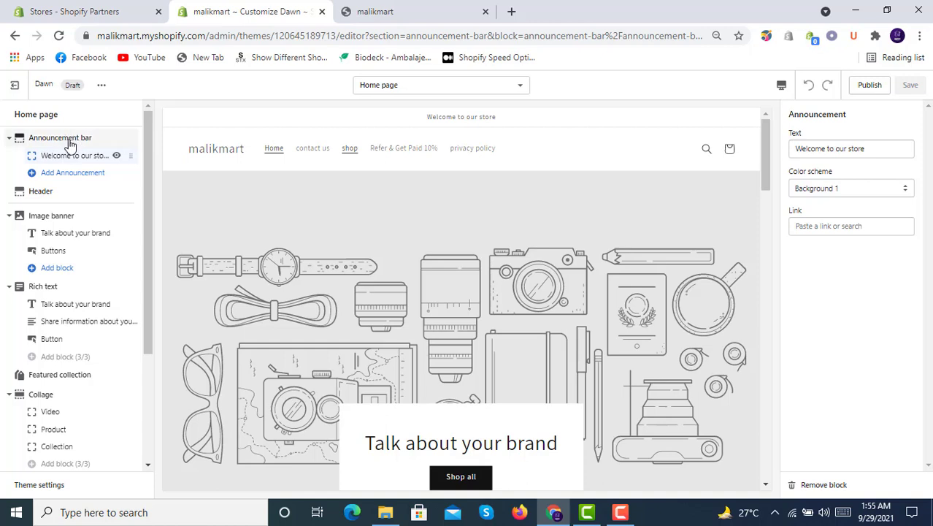
{"action": "left_click", "coordinate": [69, 177]}
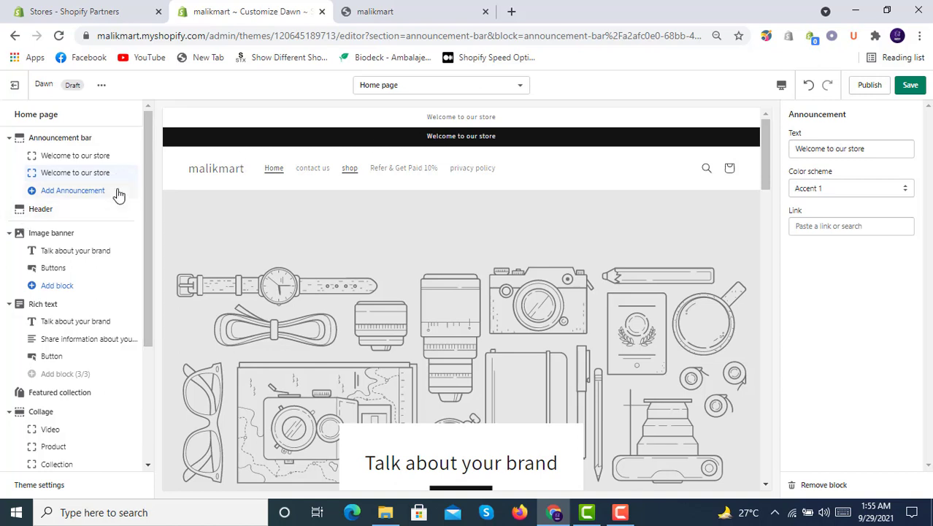
{"action": "left_click", "coordinate": [67, 193]}
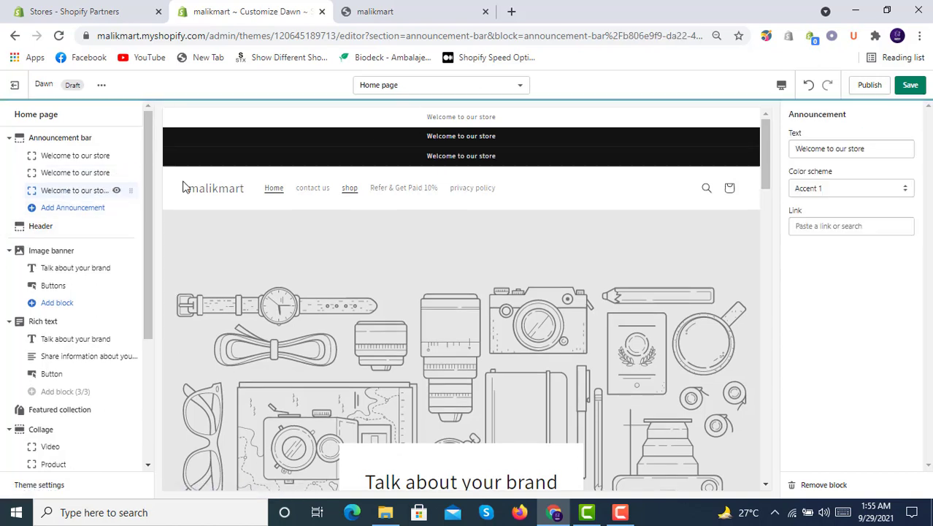
{"action": "left_click", "coordinate": [117, 190]}
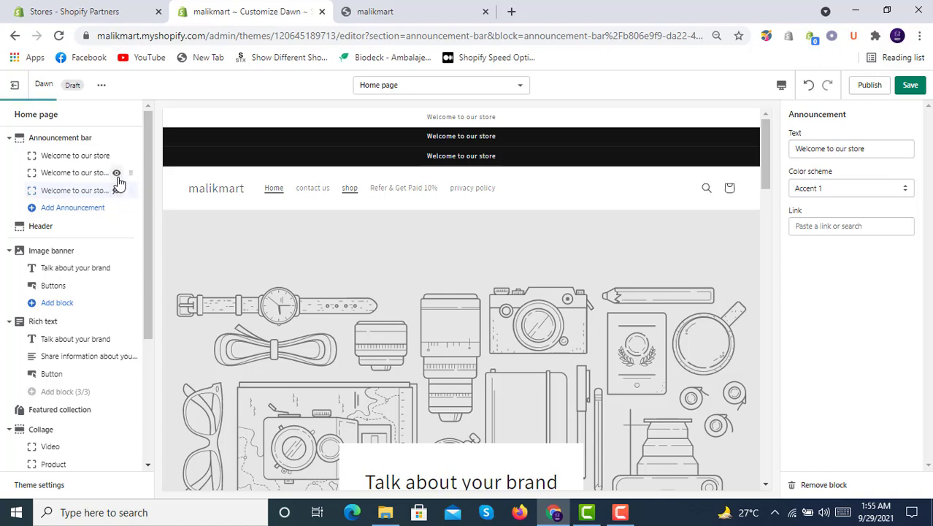
{"action": "left_click", "coordinate": [117, 173]}
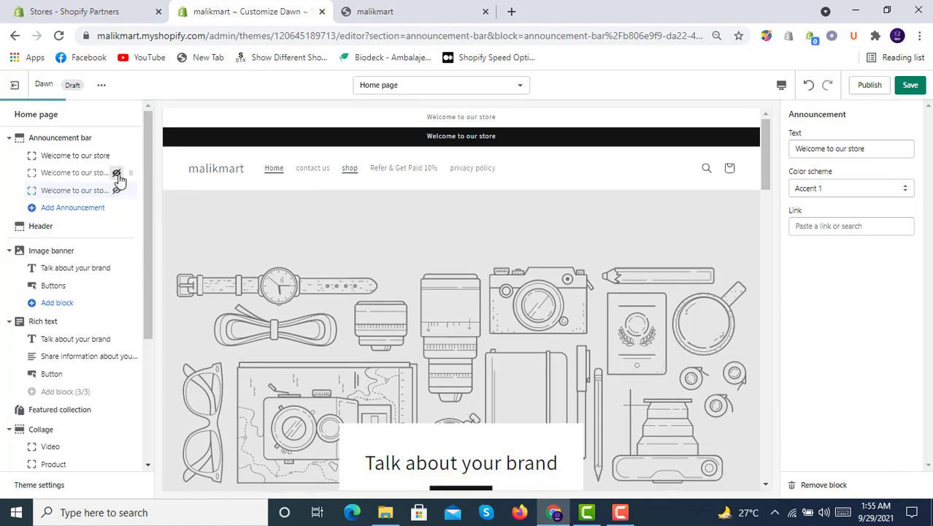
{"action": "left_click", "coordinate": [117, 157]}
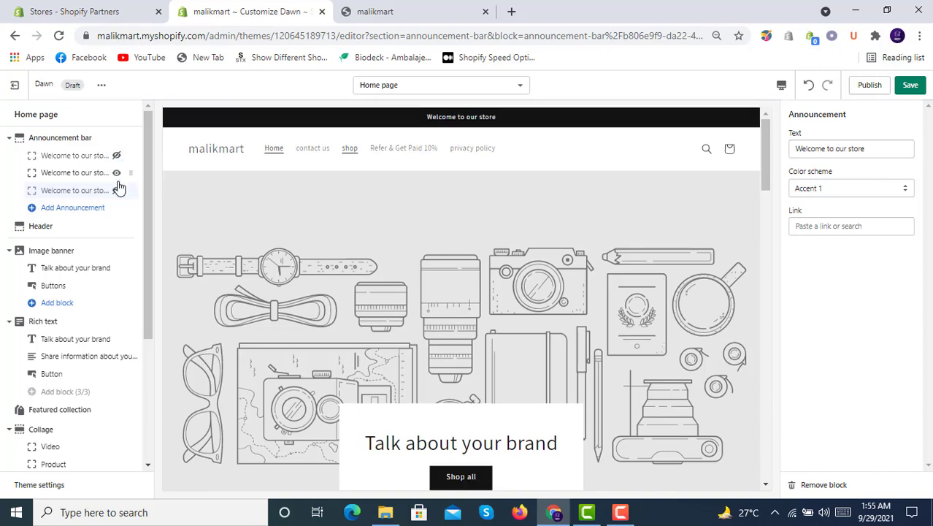
{"action": "left_click", "coordinate": [75, 225]}
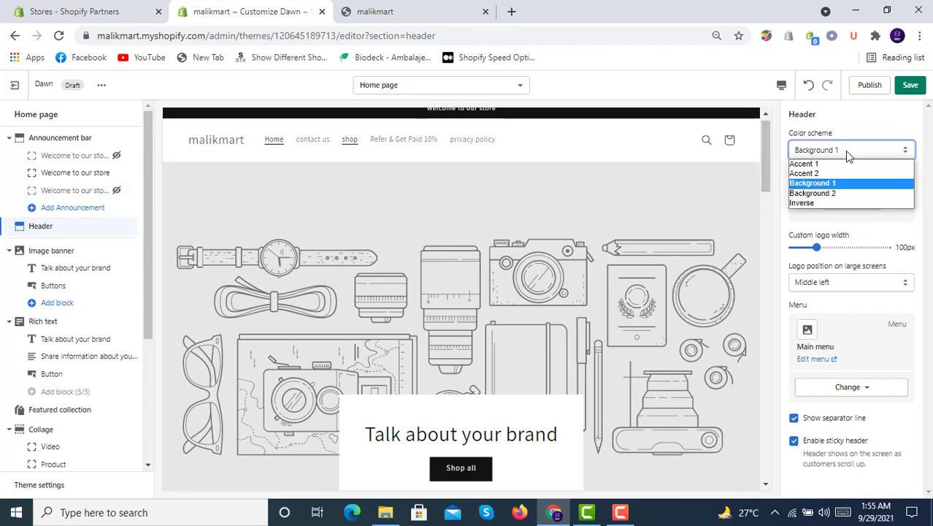
Keep the Background 1 colour scheme, widen the logo to 140px, and keep it Middle left.
{"action": "left_click", "coordinate": [847, 195]}
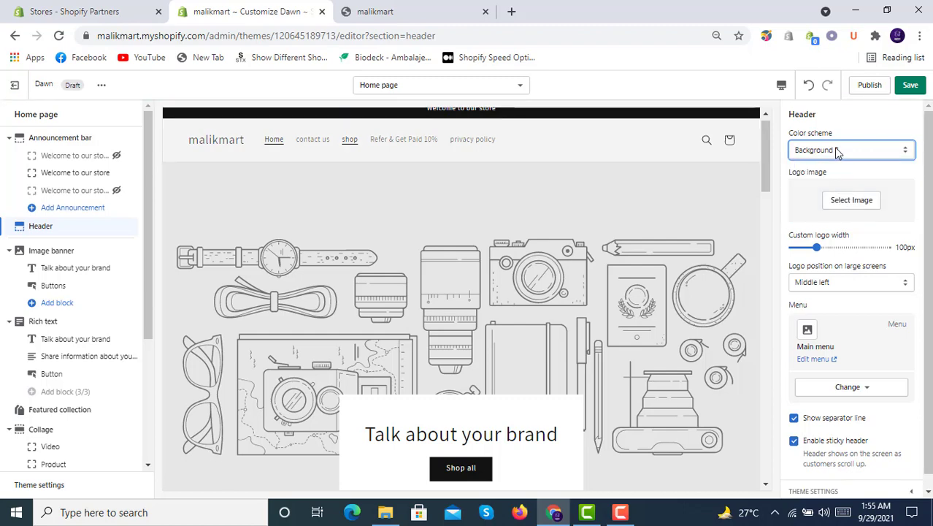
{"action": "left_click", "coordinate": [838, 152]}
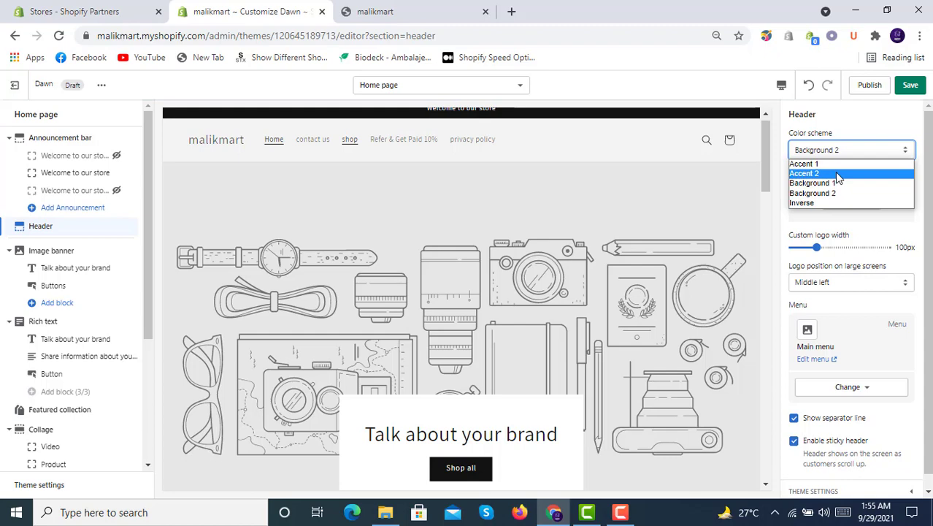
{"action": "left_click", "coordinate": [836, 181]}
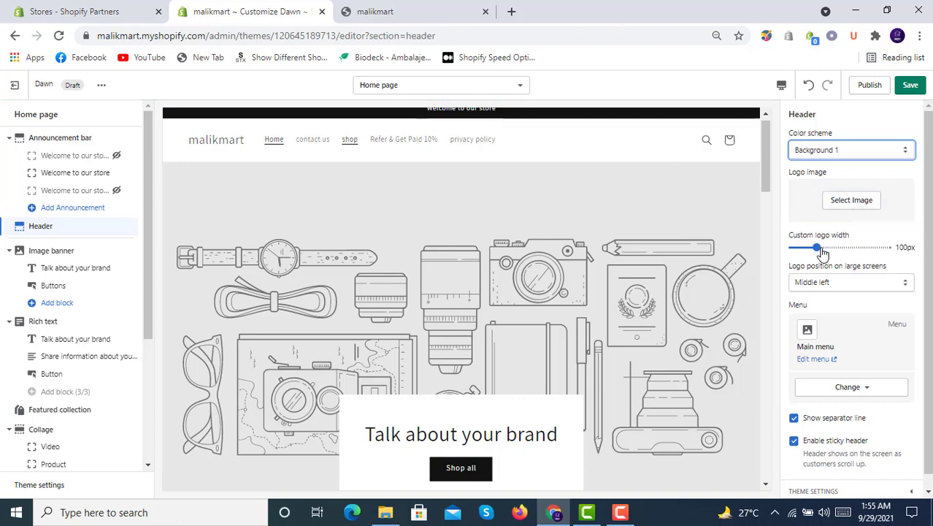
{"action": "left_click_drag", "start_coordinate": [820, 251], "coordinate": [837, 246]}
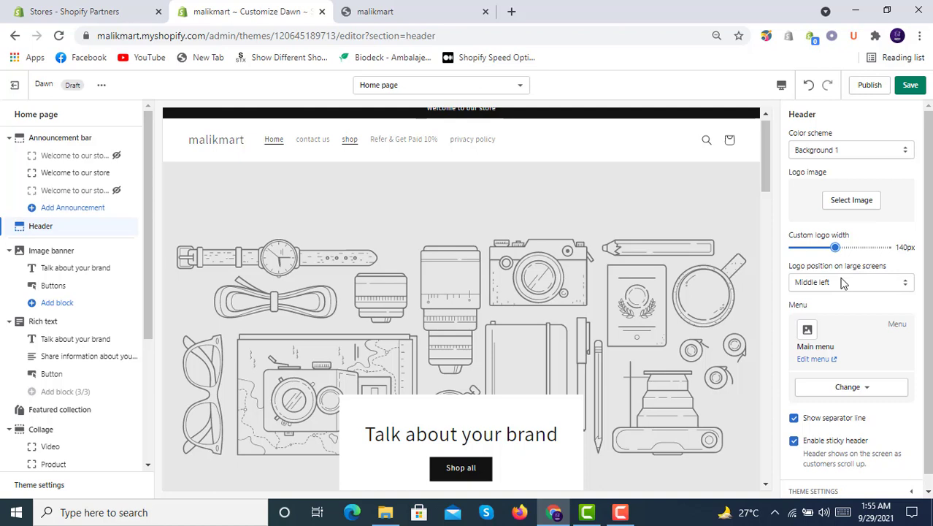
{"action": "left_click", "coordinate": [865, 284]}
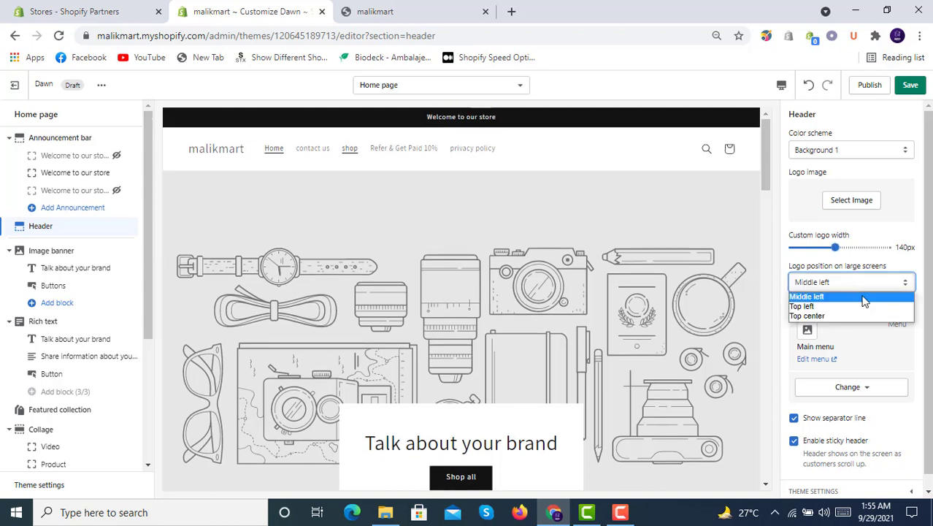
{"action": "left_click", "coordinate": [862, 315]}
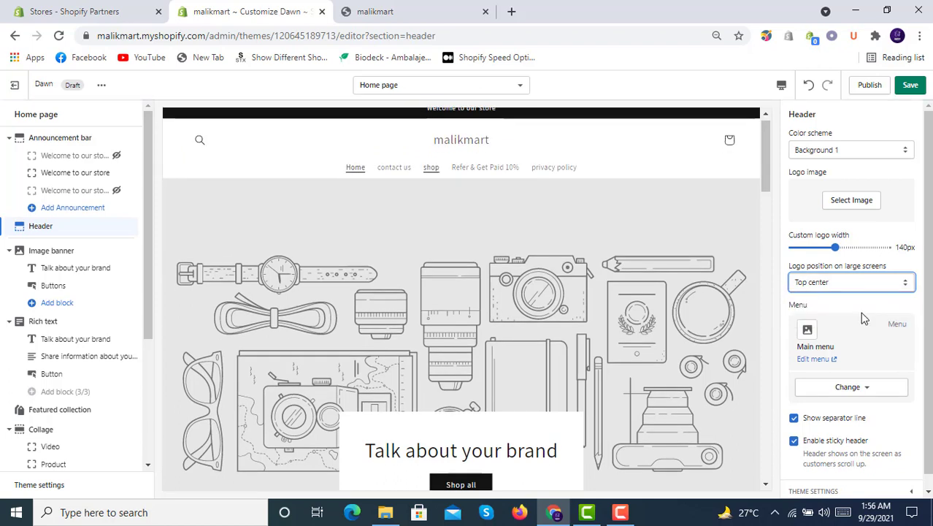
{"action": "left_click", "coordinate": [854, 290]}
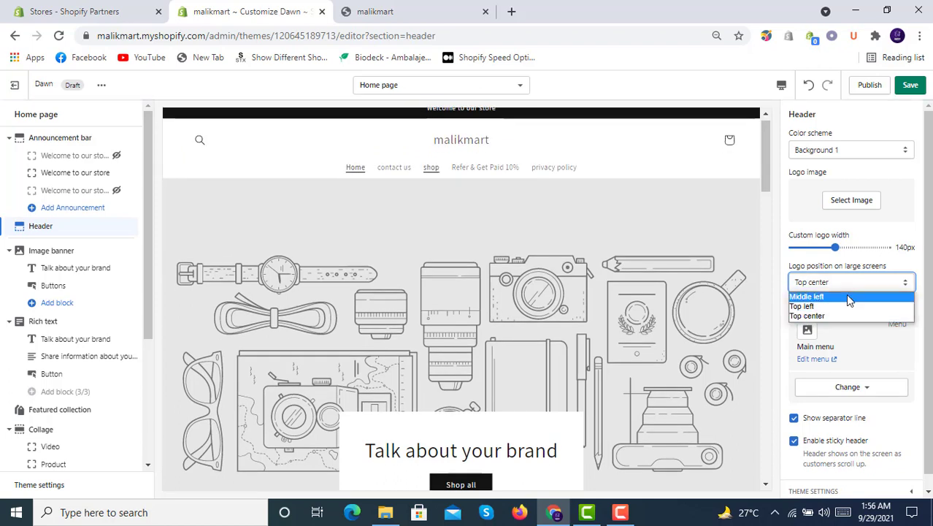
{"action": "left_click", "coordinate": [848, 295]}
Keep the header separator line on and enable the sticky header.
{"action": "scroll", "coordinate": [845, 293], "scroll_direction": "down", "scroll_amount": 1}
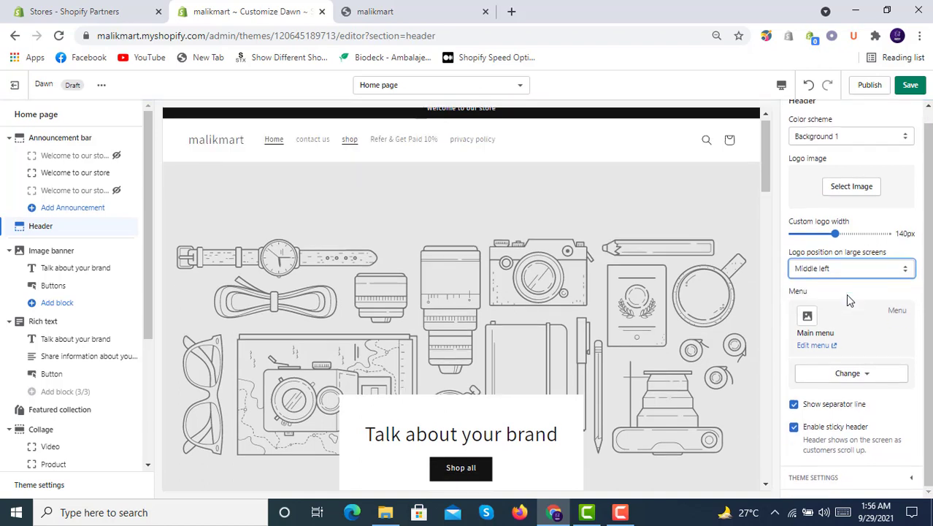
{"action": "left_click", "coordinate": [824, 406]}
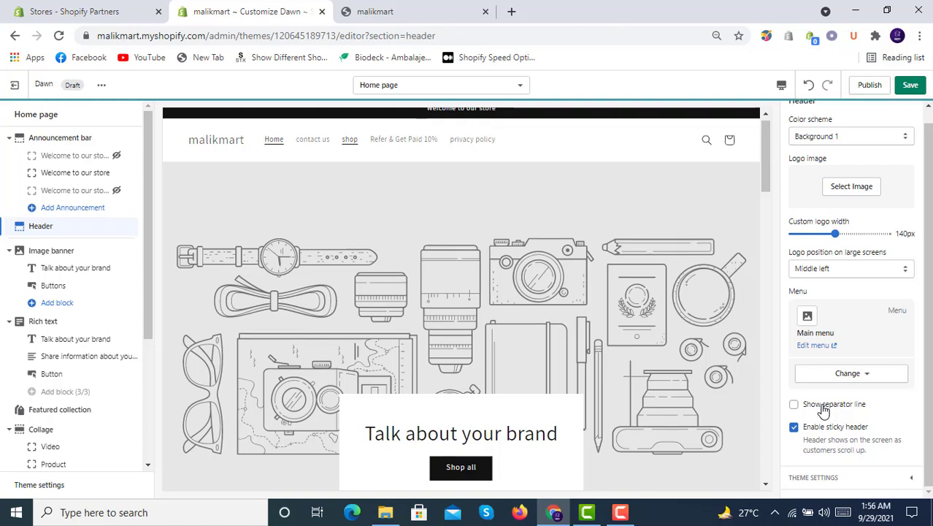
{"action": "left_click", "coordinate": [824, 408]}
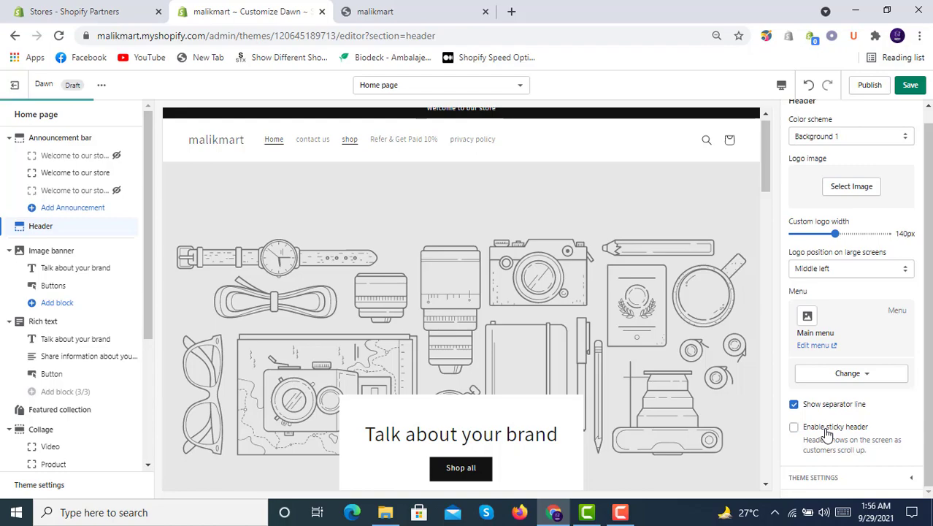
{"action": "scroll", "coordinate": [425, 204], "scroll_direction": "down", "scroll_amount": 4}
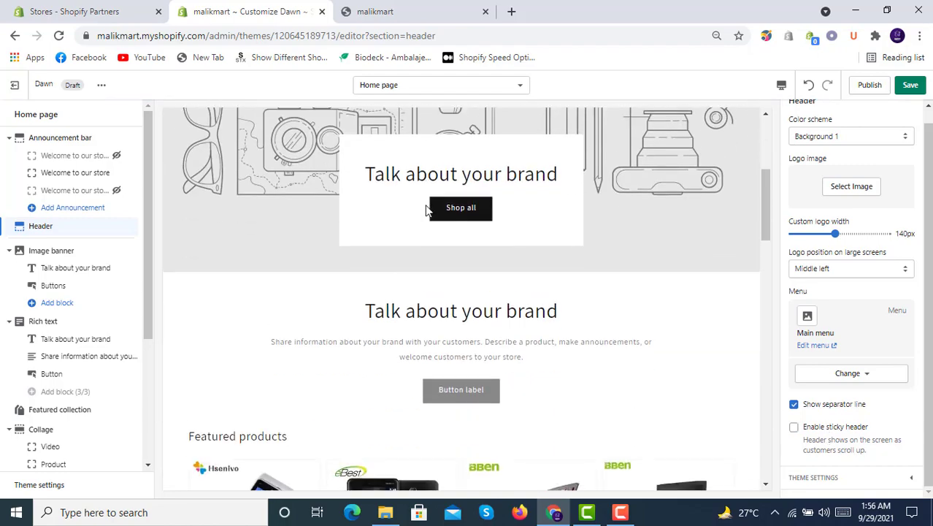
{"action": "scroll", "coordinate": [425, 204], "scroll_direction": "up", "scroll_amount": 4}
{"action": "scroll", "coordinate": [425, 205], "scroll_direction": "down", "scroll_amount": 2}
{"action": "scroll", "coordinate": [426, 208], "scroll_direction": "down", "scroll_amount": 5}
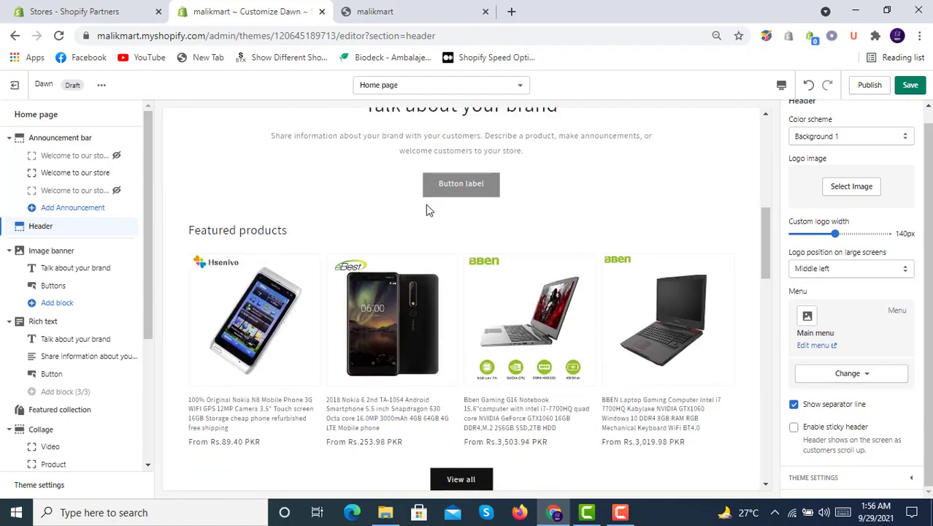
{"action": "scroll", "coordinate": [427, 208], "scroll_direction": "up", "scroll_amount": 7}
{"action": "left_click", "coordinate": [817, 427]}
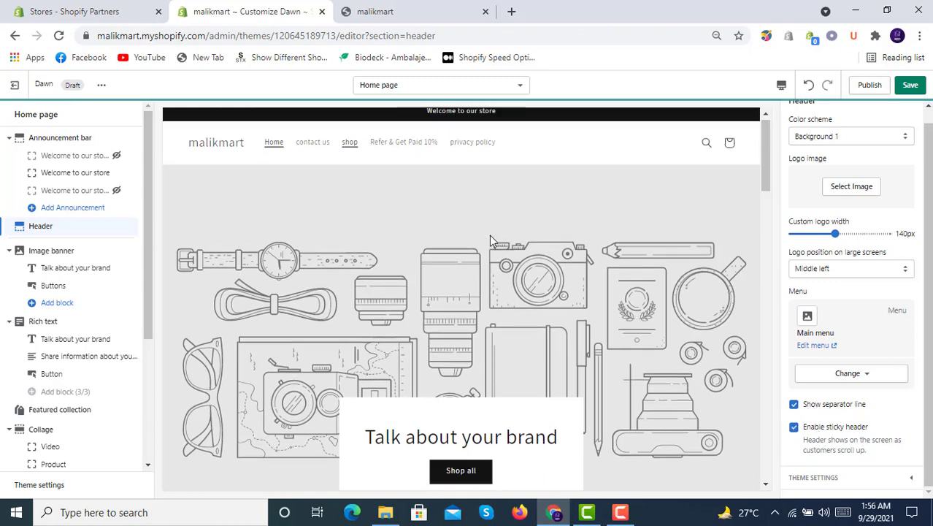
{"action": "scroll", "coordinate": [491, 241], "scroll_direction": "down", "scroll_amount": 4}
{"action": "scroll", "coordinate": [491, 241], "scroll_direction": "down", "scroll_amount": 3}
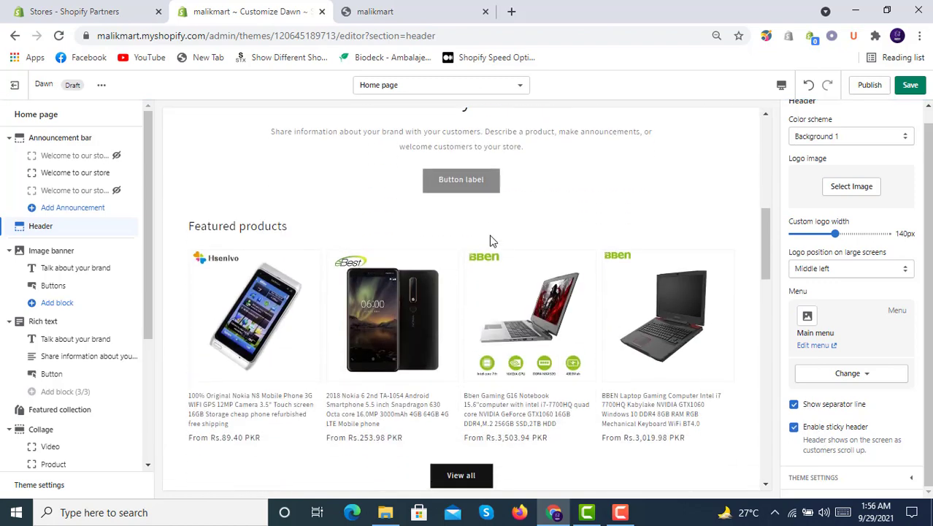
{"action": "scroll", "coordinate": [490, 241], "scroll_direction": "up", "scroll_amount": 7}
{"action": "scroll", "coordinate": [490, 236], "scroll_direction": "down", "scroll_amount": 2}
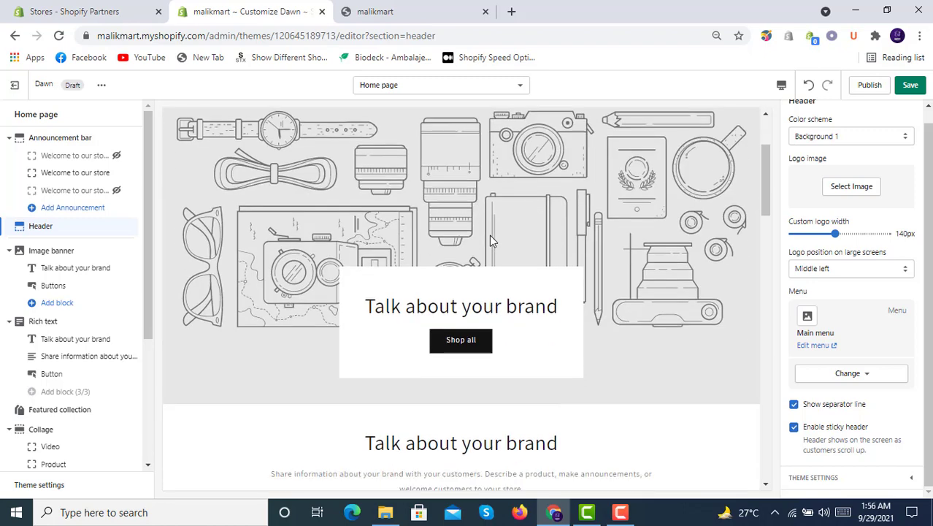
{"action": "scroll", "coordinate": [490, 236], "scroll_direction": "up", "scroll_amount": 3}
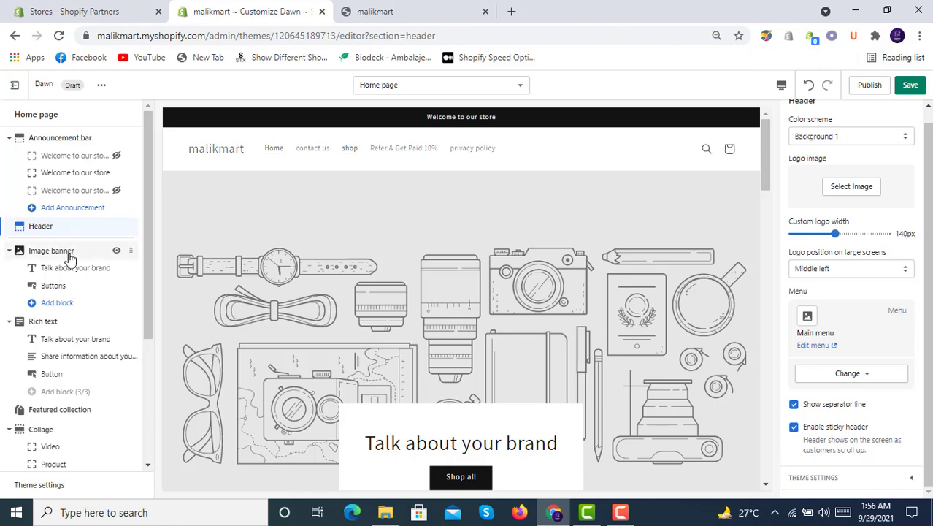
Remove the Multicolumn, Collage, Image banner, Rich text and Featured collection sections.
{"action": "scroll", "coordinate": [70, 255], "scroll_direction": "down", "scroll_amount": 3}
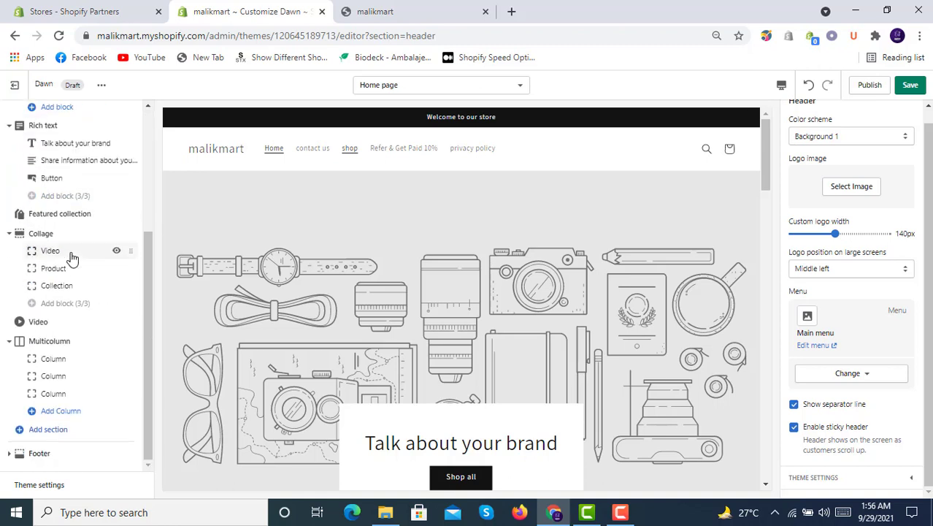
{"action": "left_click", "coordinate": [62, 343]}
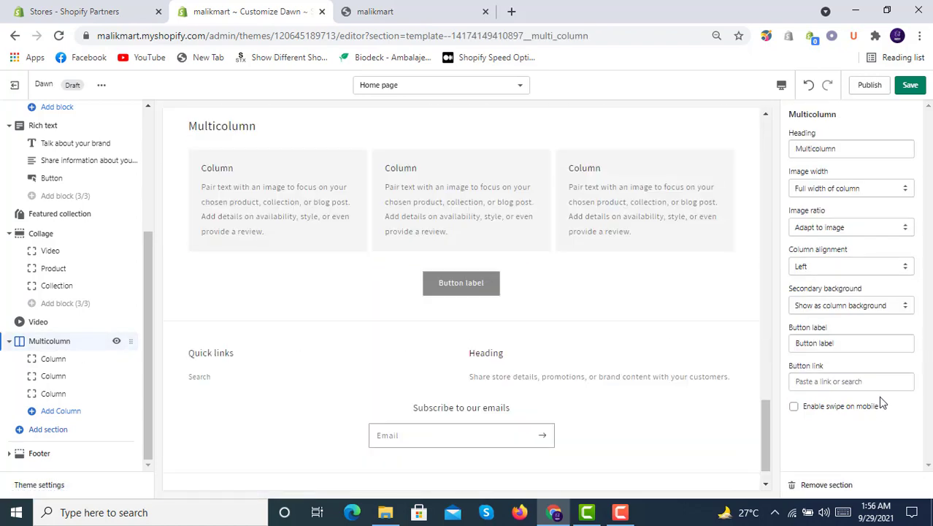
{"action": "left_click", "coordinate": [826, 484]}
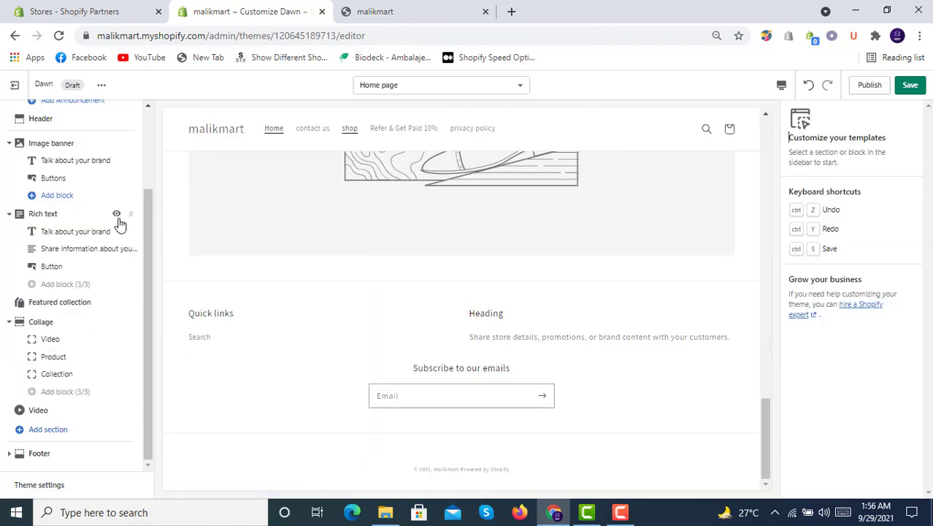
{"action": "left_click", "coordinate": [78, 327]}
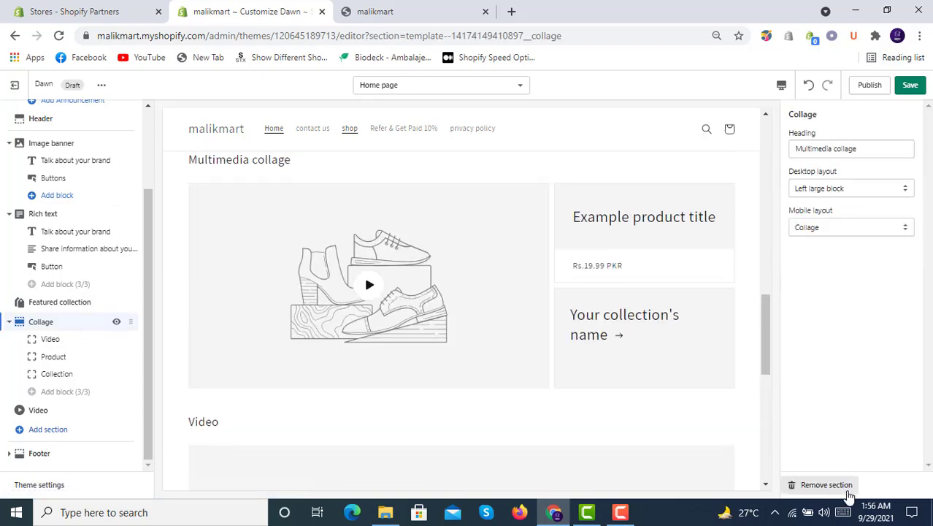
{"action": "left_click", "coordinate": [840, 485]}
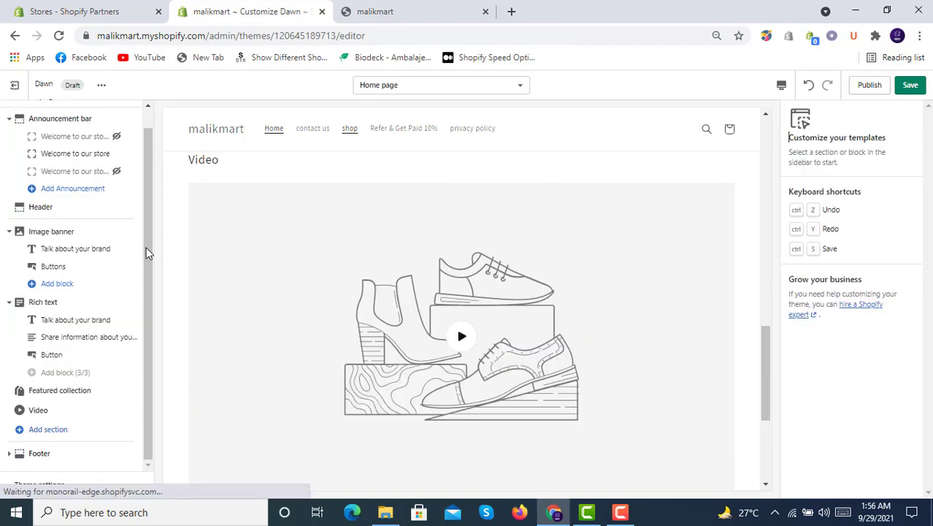
{"action": "left_click", "coordinate": [52, 234]}
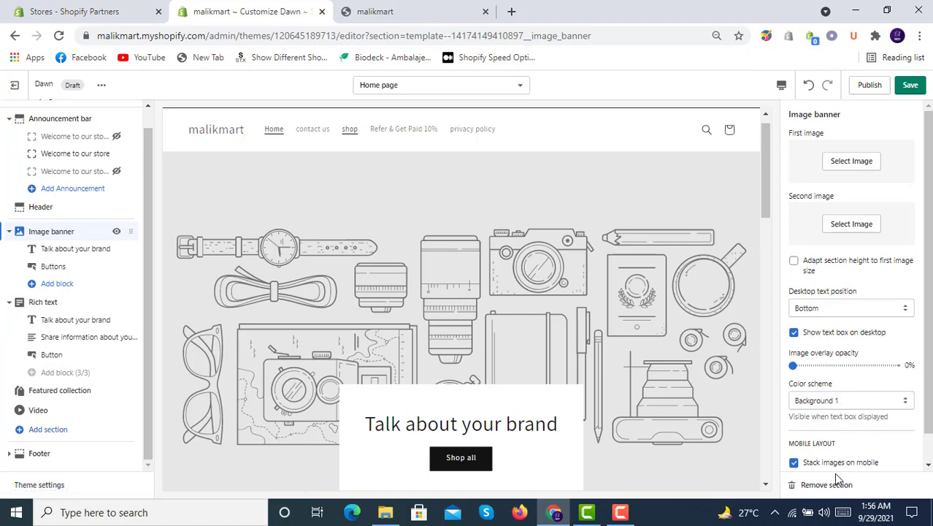
{"action": "left_click", "coordinate": [833, 486]}
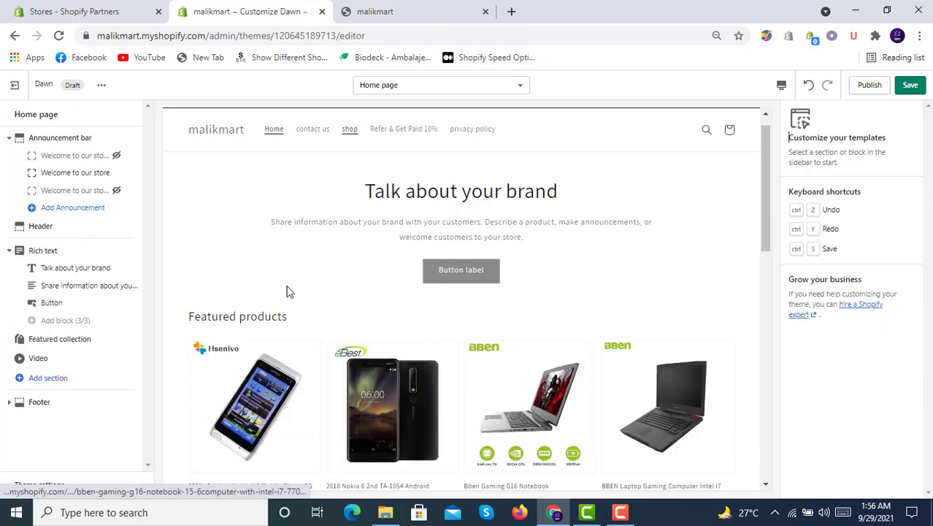
{"action": "left_click", "coordinate": [73, 260]}
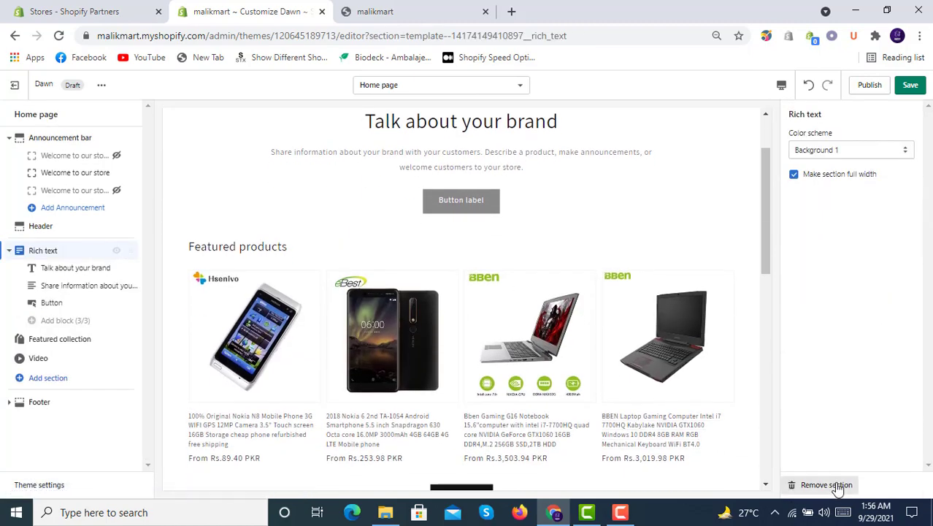
{"action": "left_click", "coordinate": [832, 485]}
{"action": "left_click", "coordinate": [61, 250]}
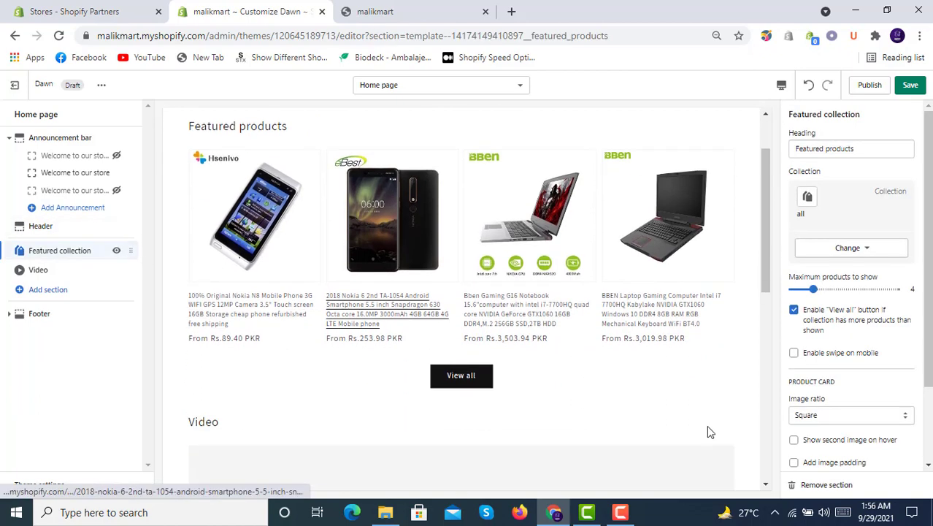
{"action": "left_click", "coordinate": [833, 485]}
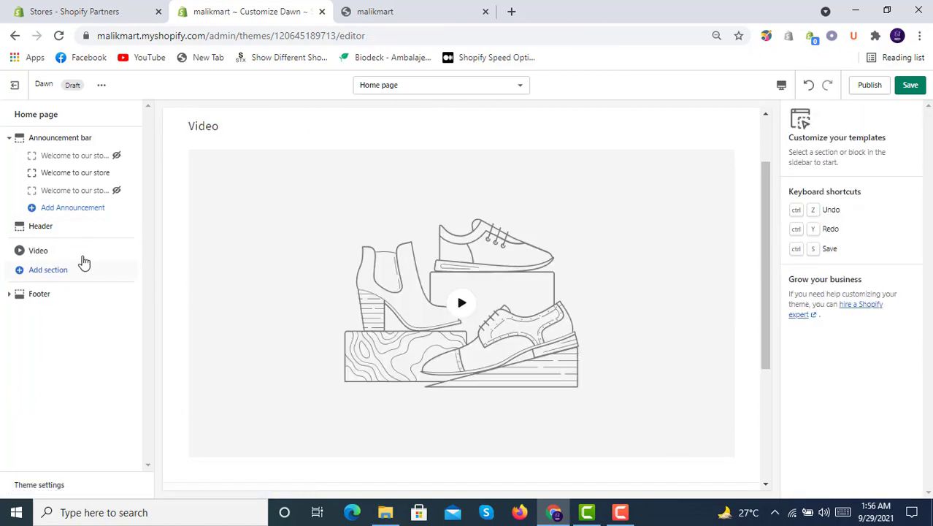
Review the Video section's settings, including its Video heading and YouTube URL.
{"action": "left_click", "coordinate": [58, 253]}
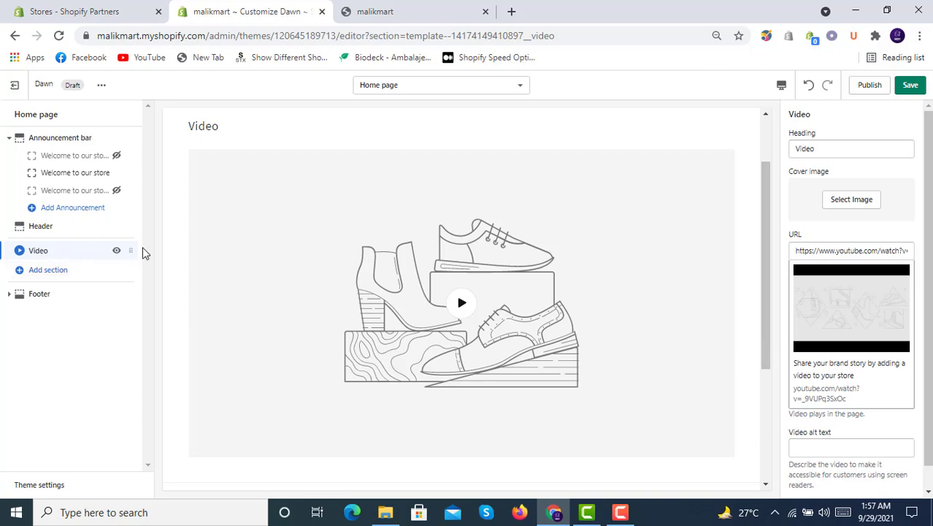
{"action": "scroll", "coordinate": [392, 256], "scroll_direction": "down", "scroll_amount": 3}
{"action": "scroll", "coordinate": [764, 285], "scroll_direction": "up", "scroll_amount": 4}
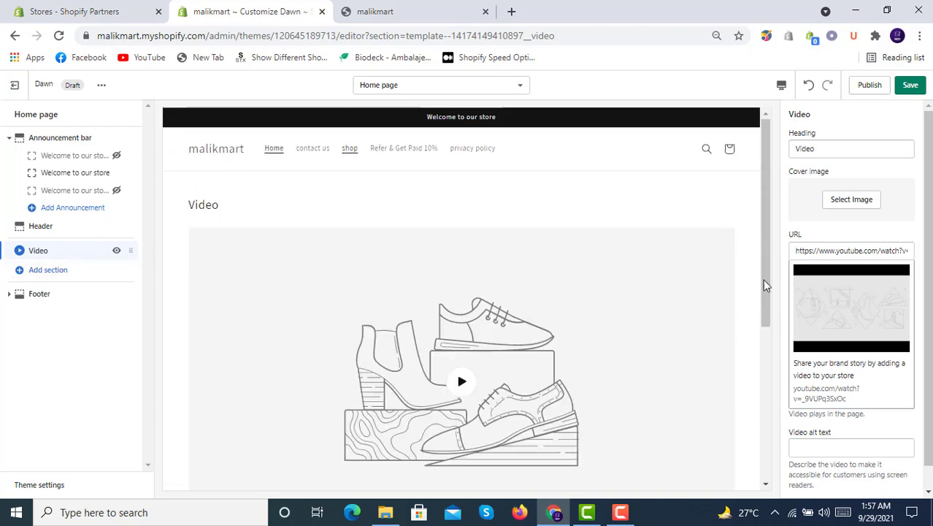
{"action": "scroll", "coordinate": [812, 289], "scroll_direction": "down", "scroll_amount": 1}
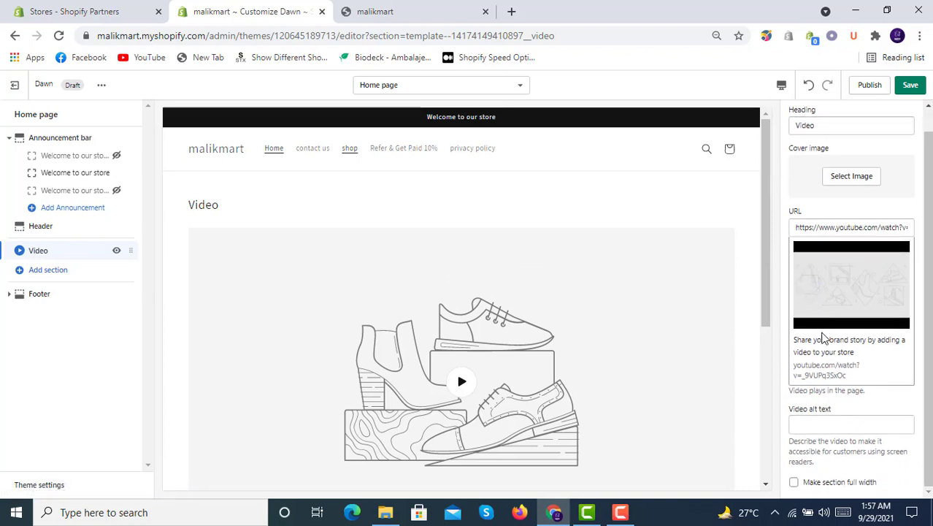
Expand the add-section list with Show more and scroll through all theme sections.
{"action": "left_click", "coordinate": [51, 272]}
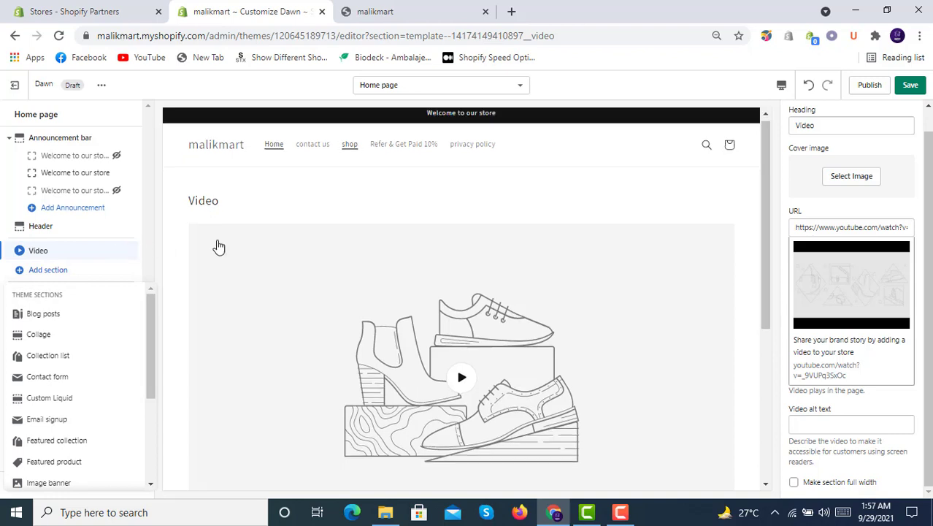
{"action": "scroll", "coordinate": [109, 339], "scroll_direction": "down", "scroll_amount": 3}
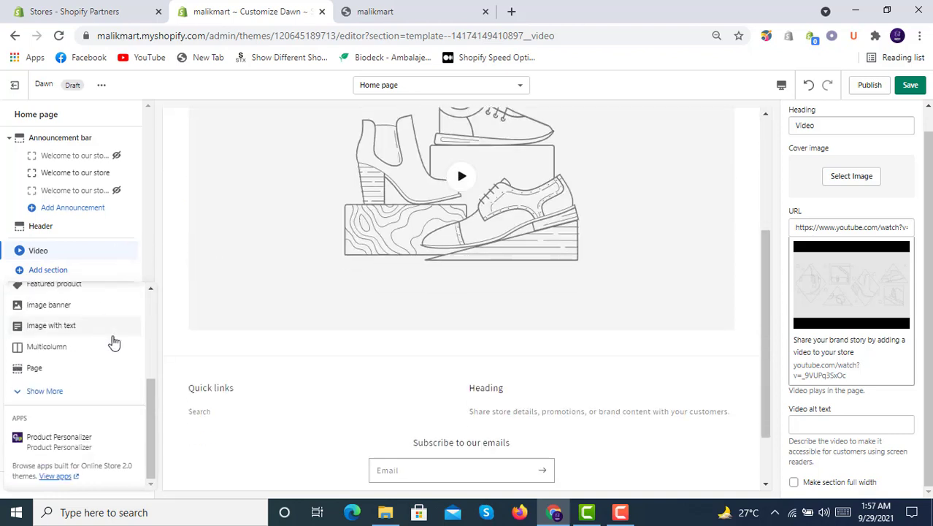
{"action": "scroll", "coordinate": [114, 341], "scroll_direction": "up", "scroll_amount": 5}
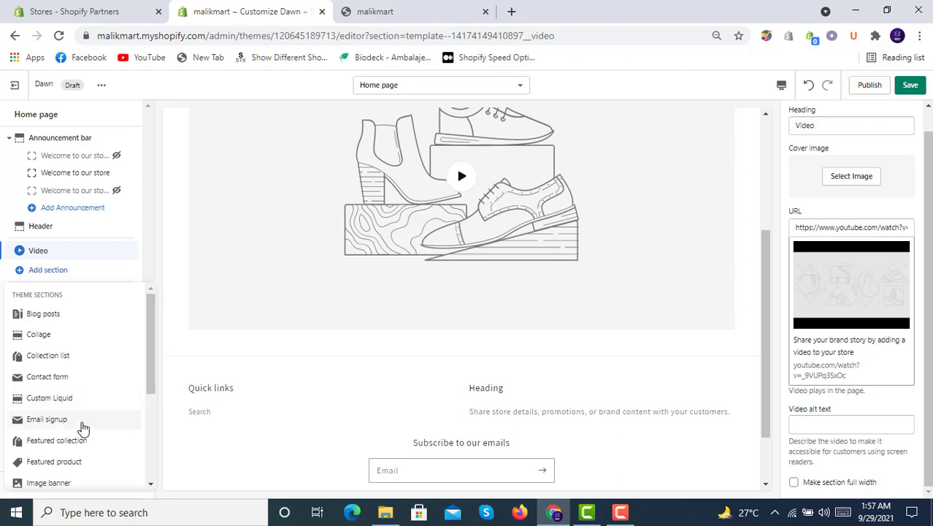
{"action": "scroll", "coordinate": [115, 407], "scroll_direction": "down", "scroll_amount": 1}
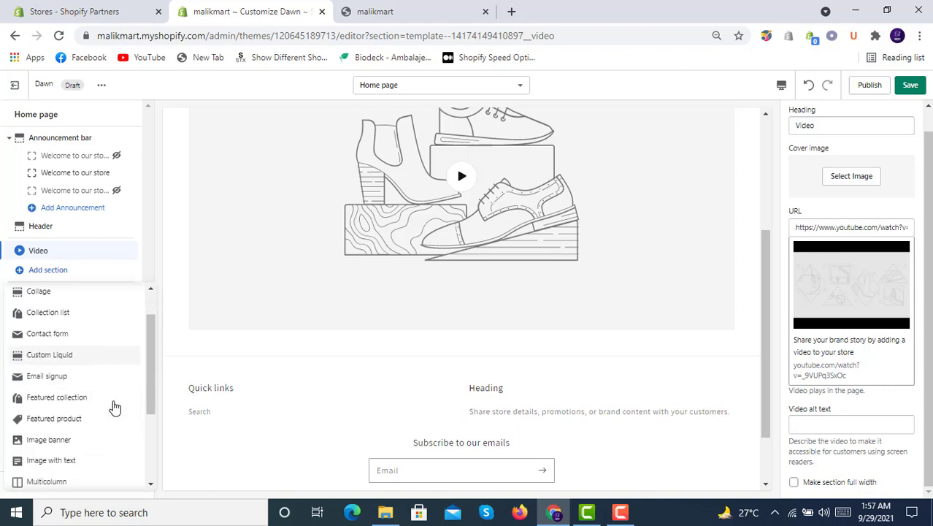
{"action": "scroll", "coordinate": [110, 401], "scroll_direction": "down", "scroll_amount": 1}
{"action": "scroll", "coordinate": [105, 393], "scroll_direction": "down", "scroll_amount": 2}
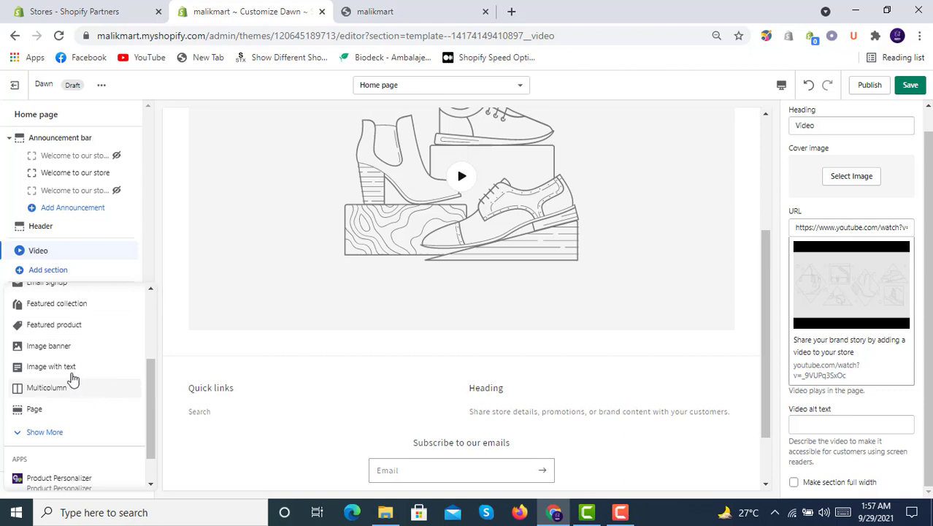
{"action": "left_click", "coordinate": [56, 433]}
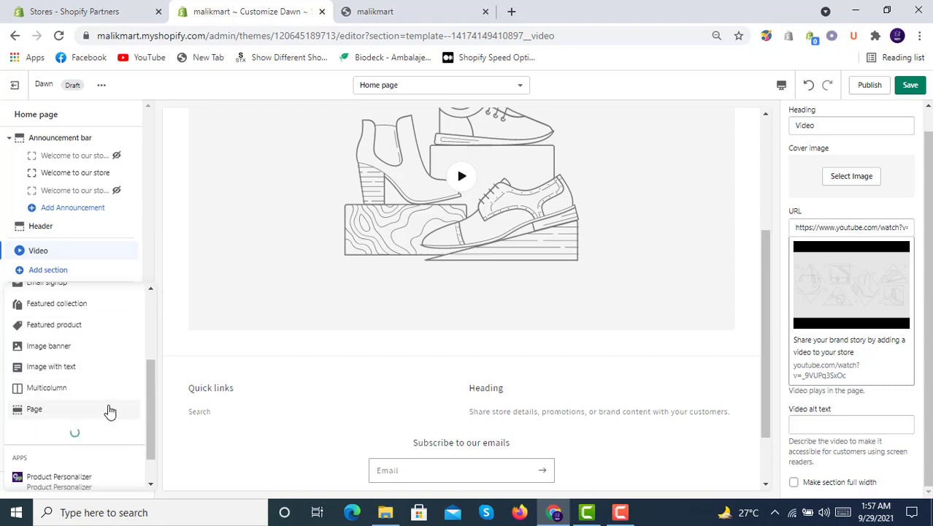
{"action": "scroll", "coordinate": [103, 404], "scroll_direction": "down", "scroll_amount": 1}
{"action": "scroll", "coordinate": [103, 404], "scroll_direction": "down", "scroll_amount": 1}
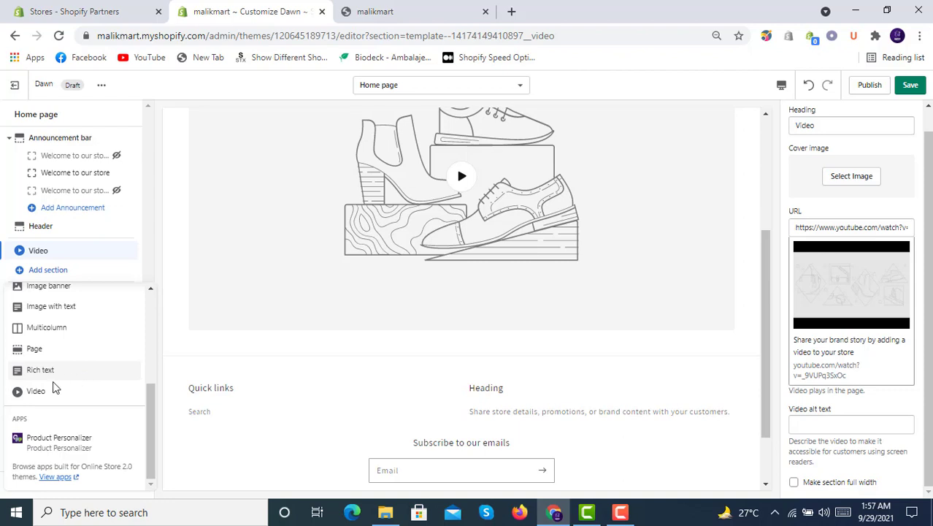
{"action": "scroll", "coordinate": [55, 387], "scroll_direction": "up", "scroll_amount": 5}
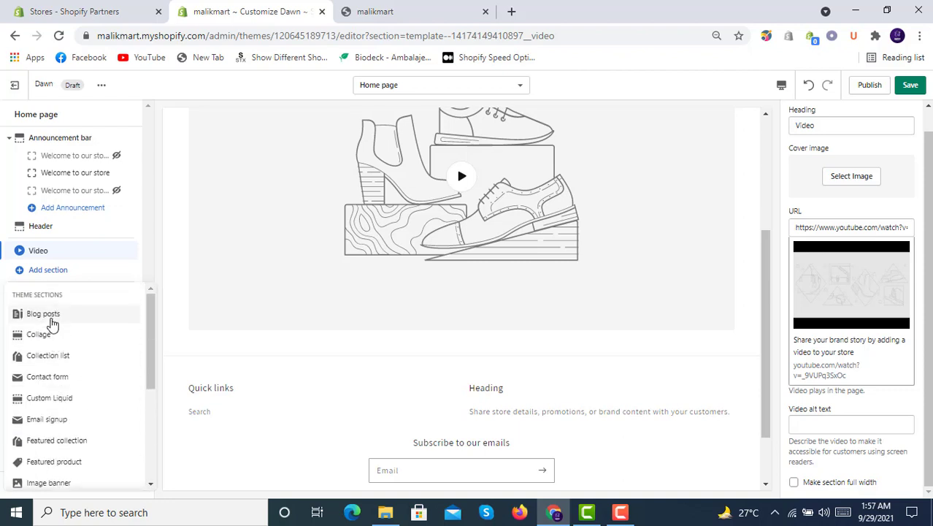
{"action": "scroll", "coordinate": [64, 363], "scroll_direction": "down", "scroll_amount": 3}
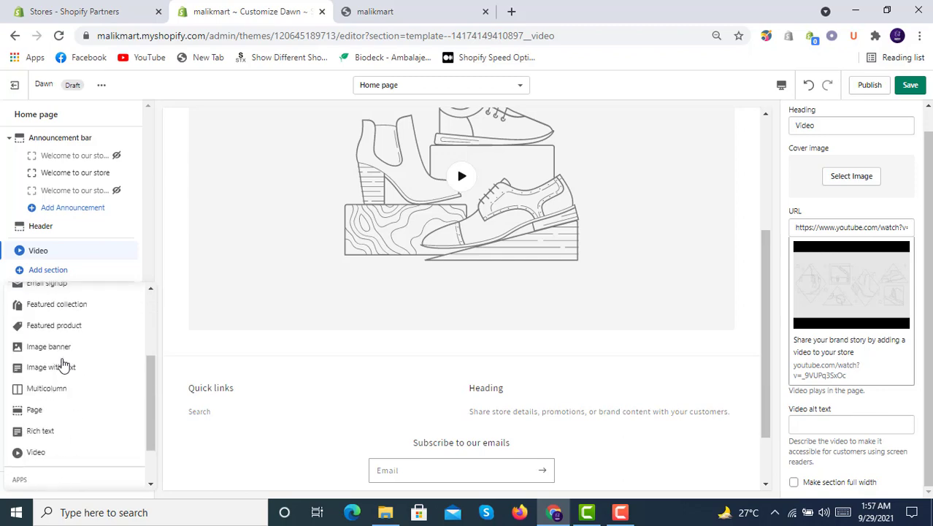
Add an Image banner above Video and pick the laptops-and-tablets library photo as its first image.
{"action": "left_click", "coordinate": [51, 348]}
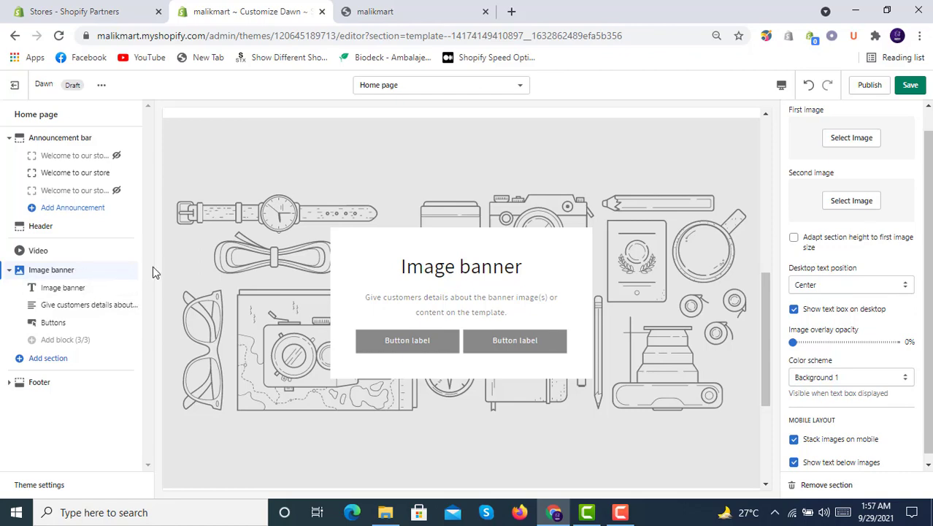
{"action": "left_click_drag", "start_coordinate": [133, 270], "coordinate": [132, 250]}
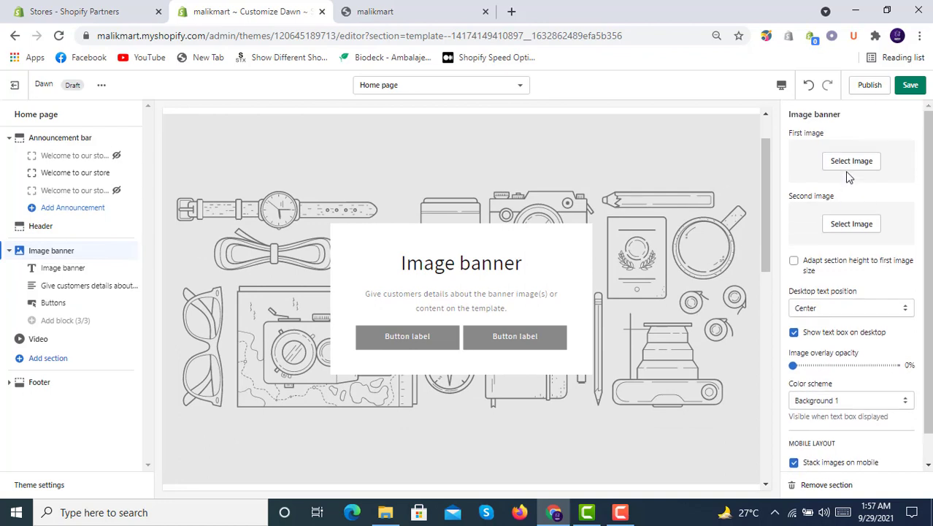
{"action": "left_click", "coordinate": [849, 176]}
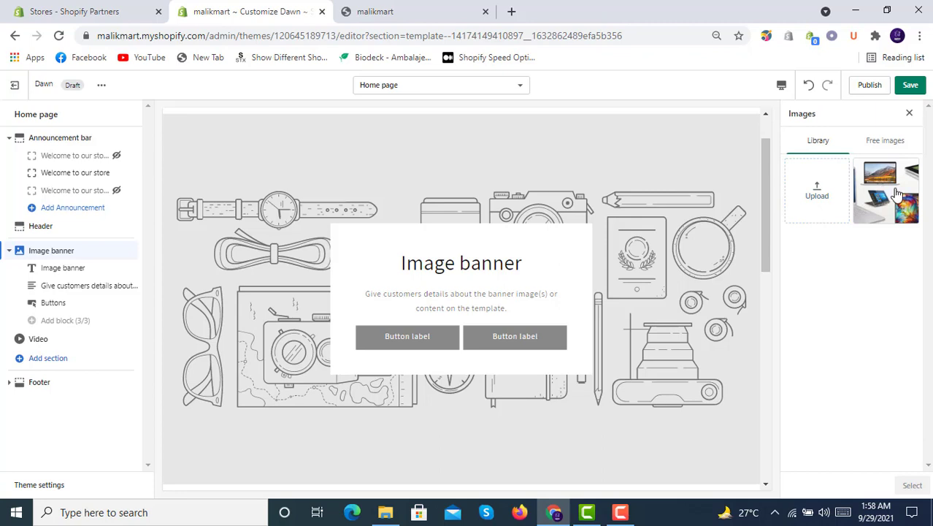
{"action": "left_click", "coordinate": [898, 194]}
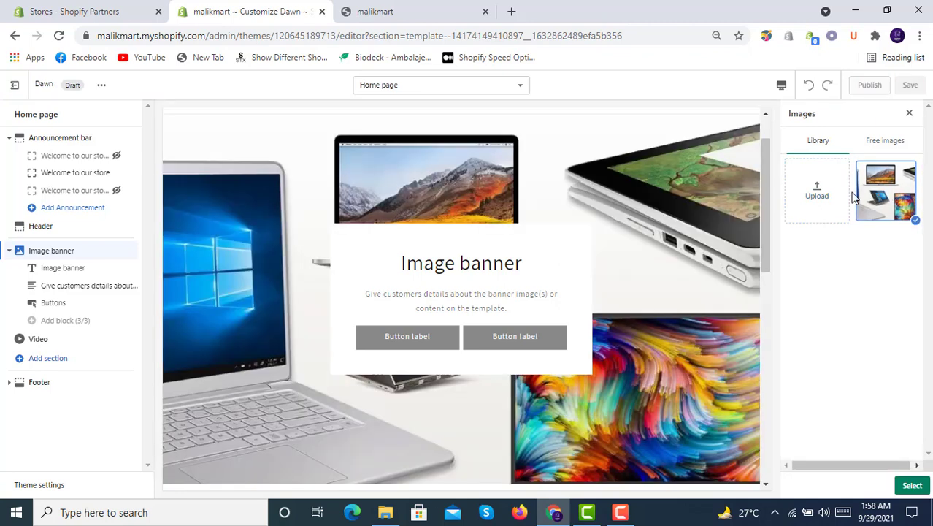
Apply the banner image, then toggle the desktop text box, mobile text-below-image and adapt-height options.
{"action": "left_click", "coordinate": [911, 485]}
{"action": "scroll", "coordinate": [881, 380], "scroll_direction": "down", "scroll_amount": 3}
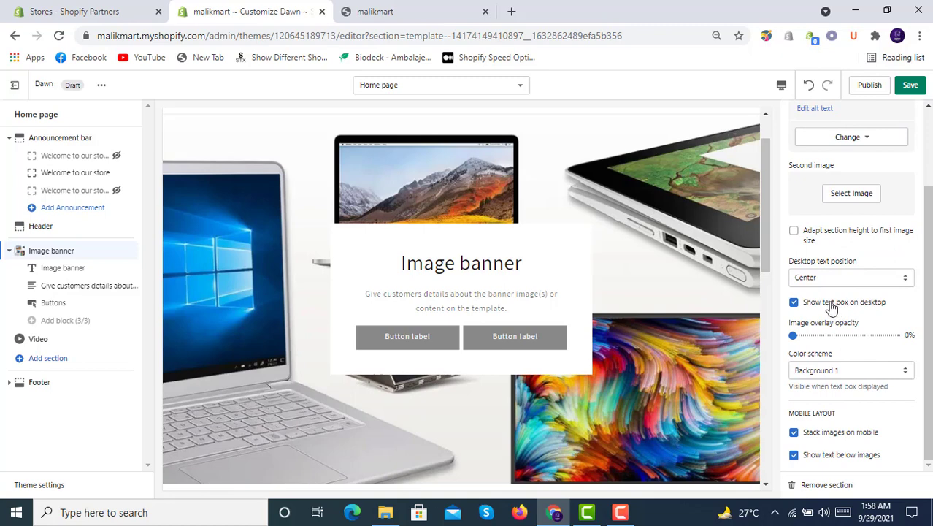
{"action": "left_click", "coordinate": [831, 307]}
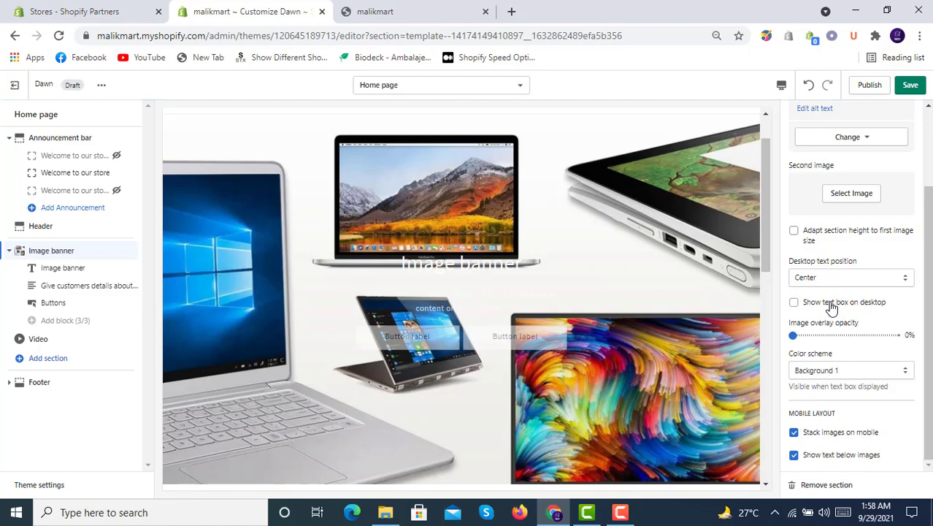
{"action": "left_click", "coordinate": [832, 455]}
{"action": "left_click", "coordinate": [832, 455]}
{"action": "scroll", "coordinate": [828, 241], "scroll_direction": "up", "scroll_amount": 2}
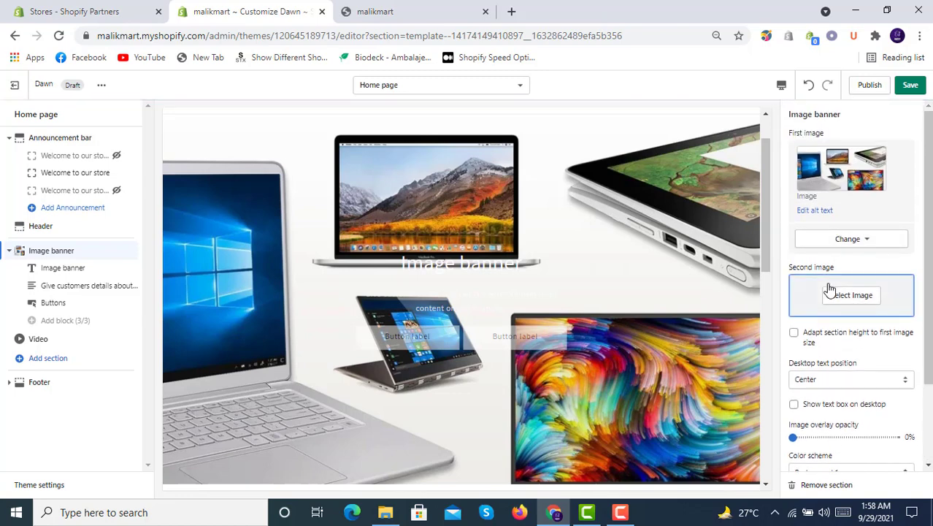
{"action": "left_click", "coordinate": [838, 338]}
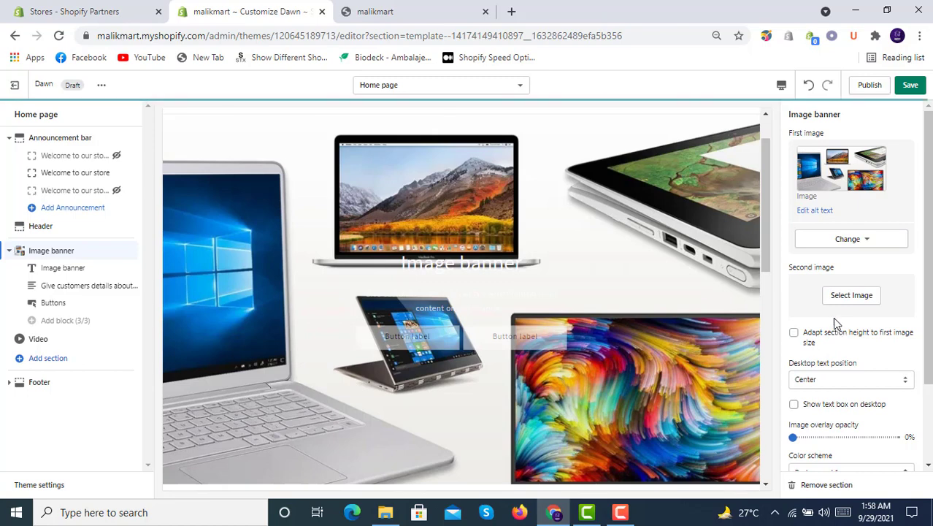
{"action": "scroll", "coordinate": [837, 332], "scroll_direction": "down", "scroll_amount": 3}
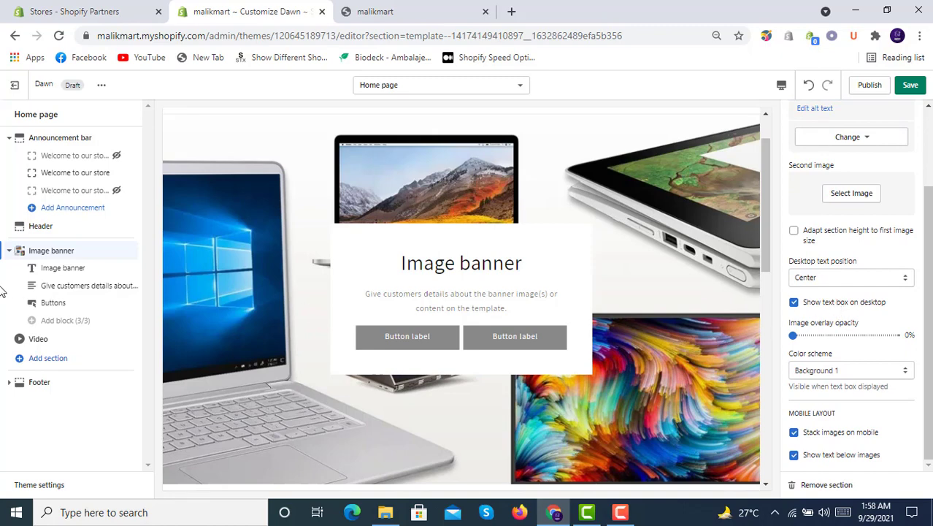
{"action": "left_click", "coordinate": [57, 291]}
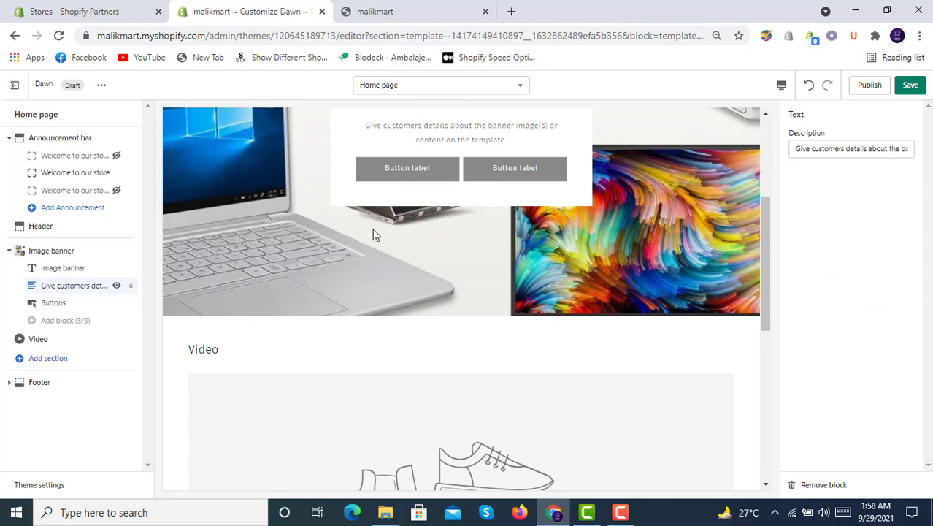
Review the banner's Buttons block settings, then bring up the theme sections list.
{"action": "scroll", "coordinate": [375, 234], "scroll_direction": "up", "scroll_amount": 2}
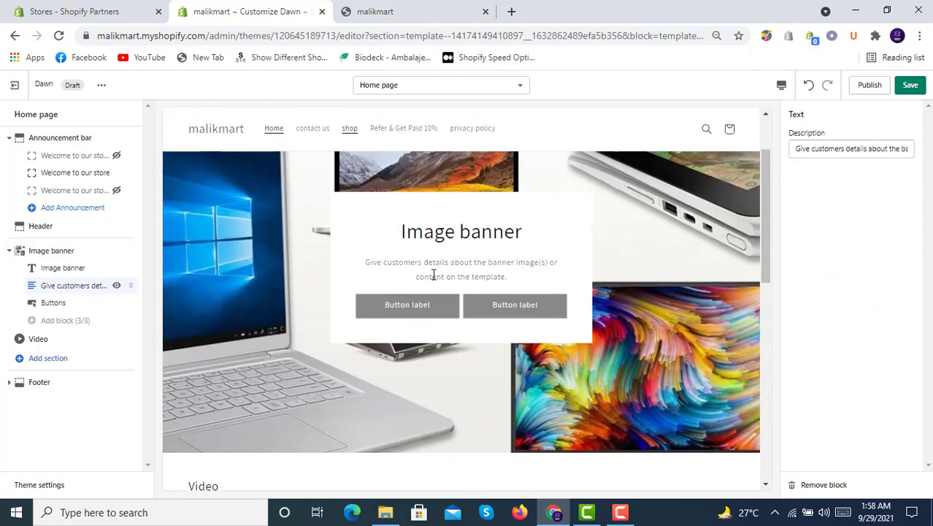
{"action": "left_click", "coordinate": [58, 303]}
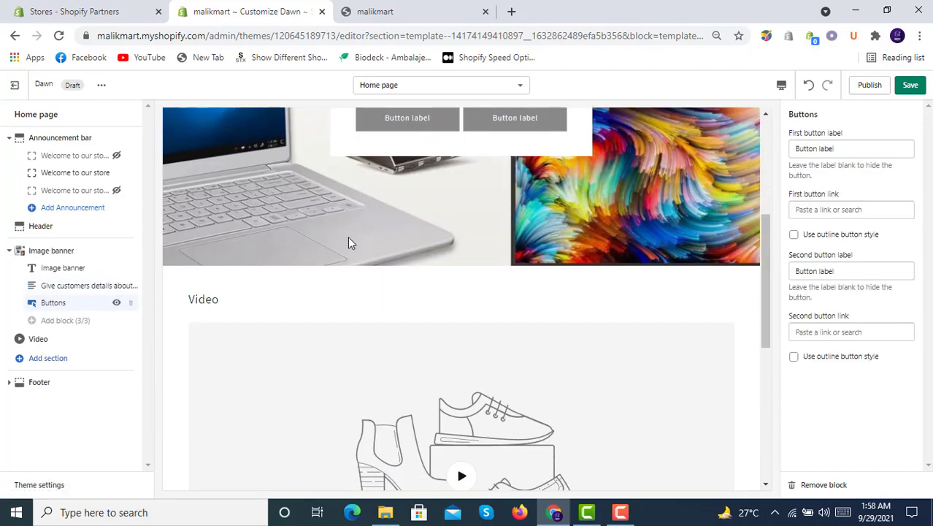
{"action": "scroll", "coordinate": [348, 236], "scroll_direction": "up", "scroll_amount": 3}
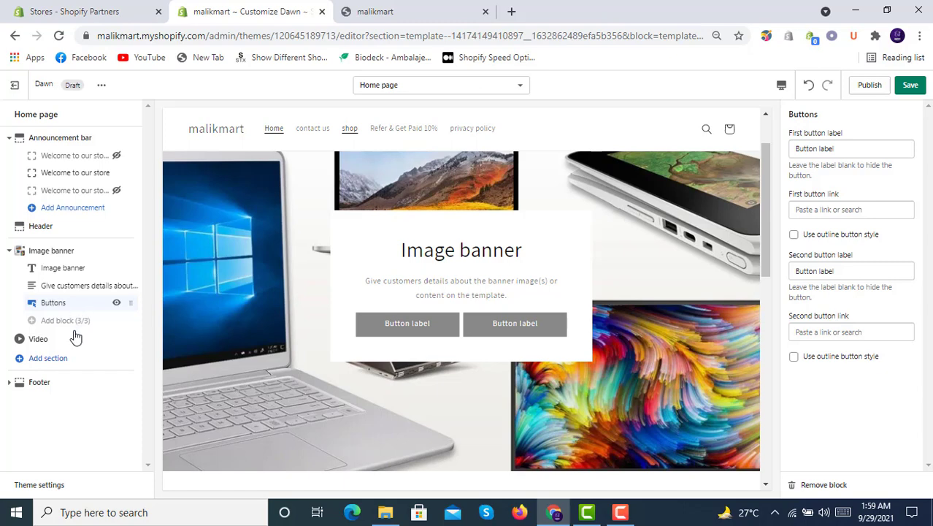
{"action": "left_click", "coordinate": [72, 359]}
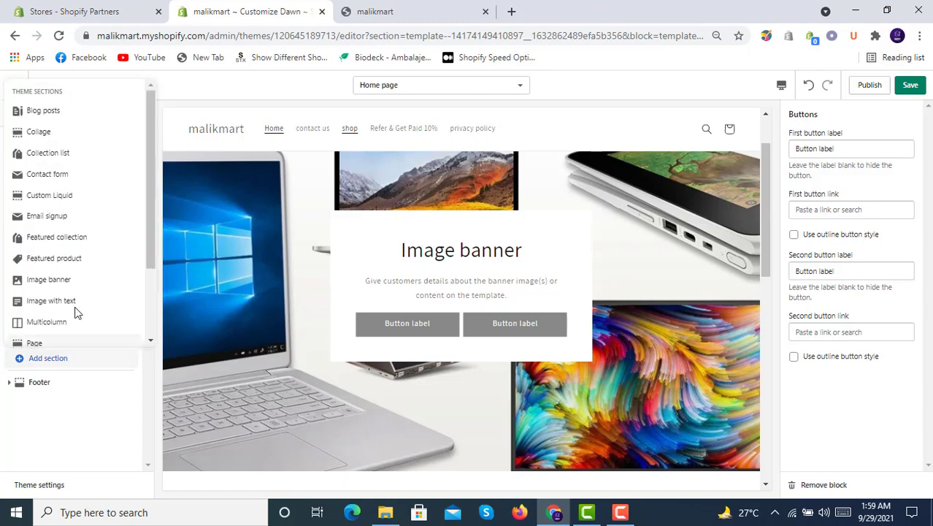
Add a Featured collection section that shows the Best Selling Products collection.
{"action": "left_click", "coordinate": [65, 243]}
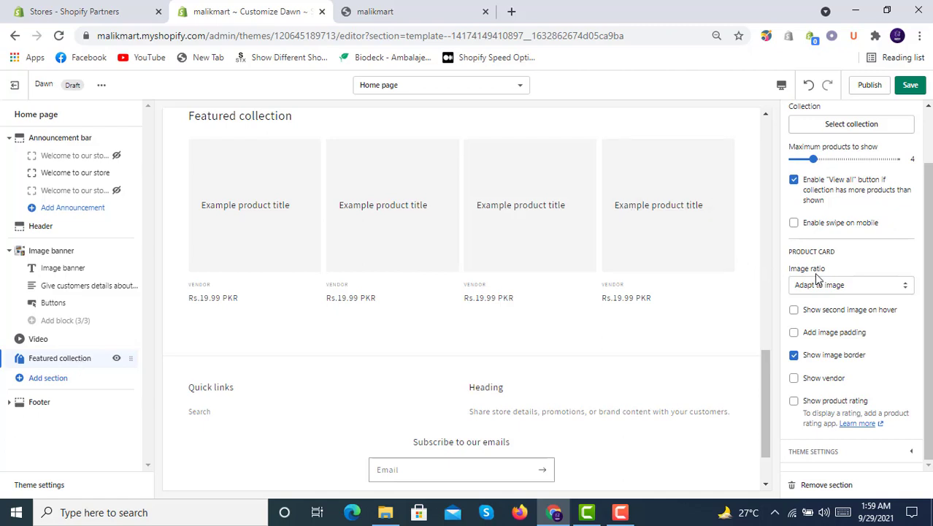
{"action": "scroll", "coordinate": [817, 278], "scroll_direction": "up", "scroll_amount": 1}
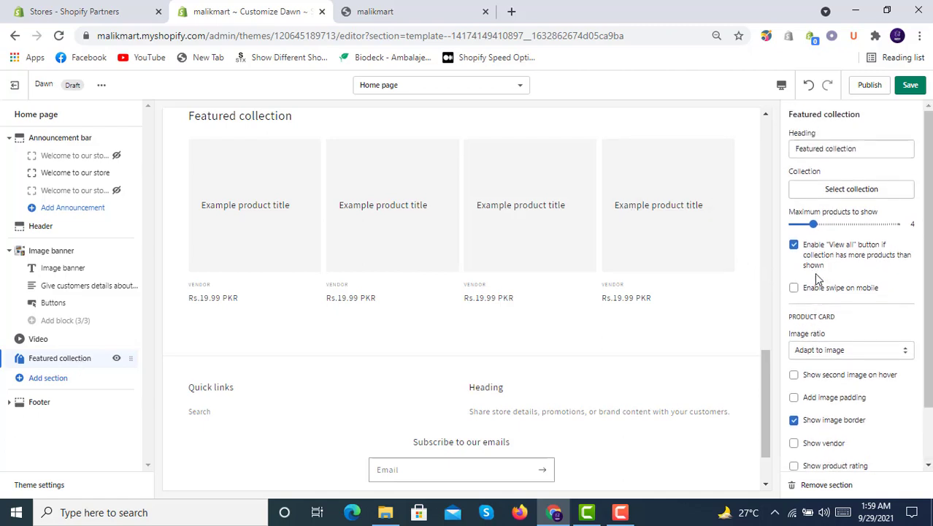
{"action": "left_click", "coordinate": [839, 190]}
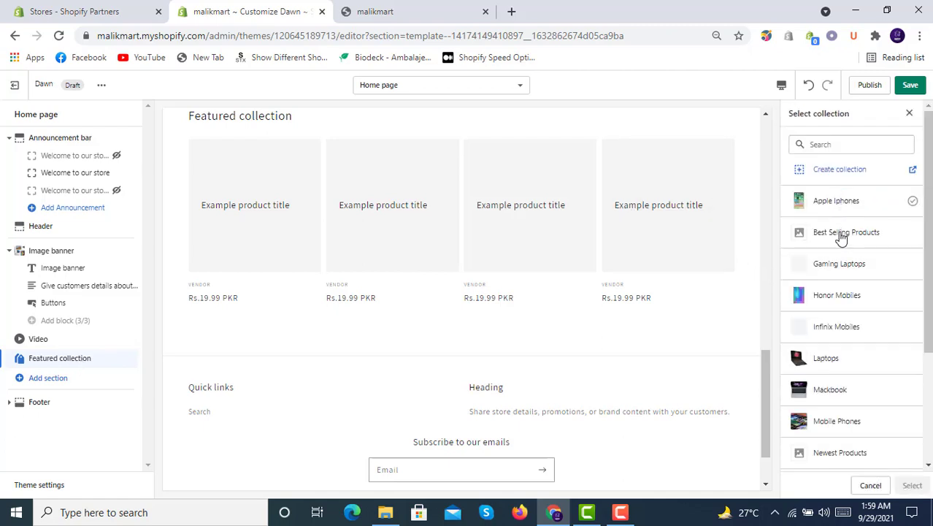
{"action": "left_click", "coordinate": [841, 235]}
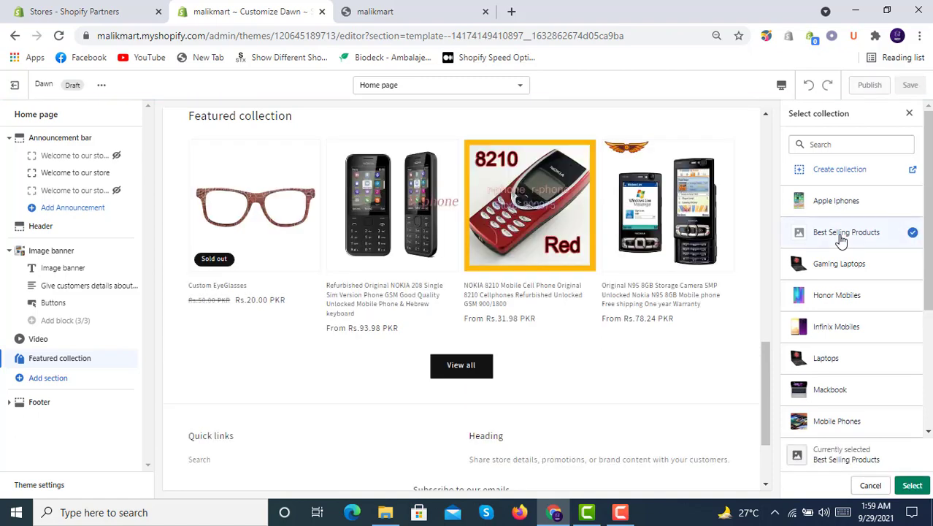
{"action": "left_click", "coordinate": [913, 487]}
{"action": "scroll", "coordinate": [855, 304], "scroll_direction": "down", "scroll_amount": 1}
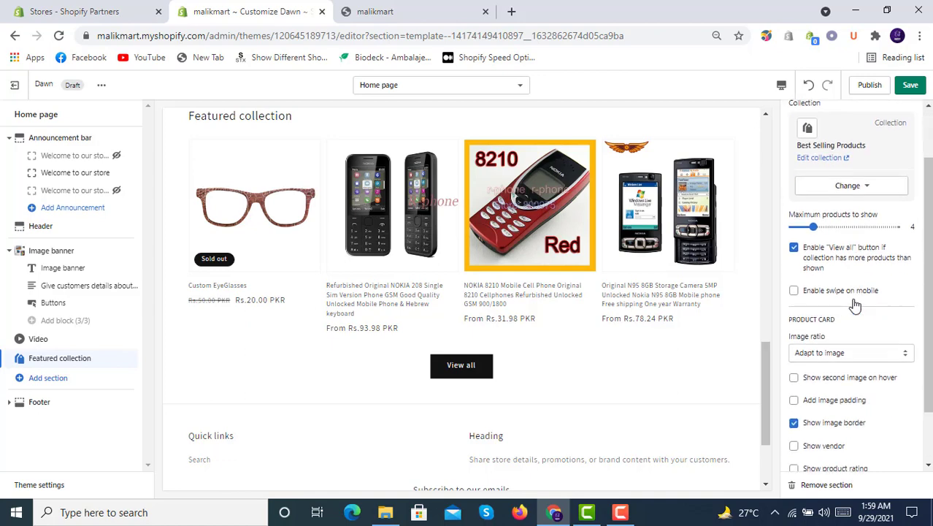
Add a Featured product section featuring the Nokia X6/6.1plus phone.
{"action": "left_click", "coordinate": [51, 381]}
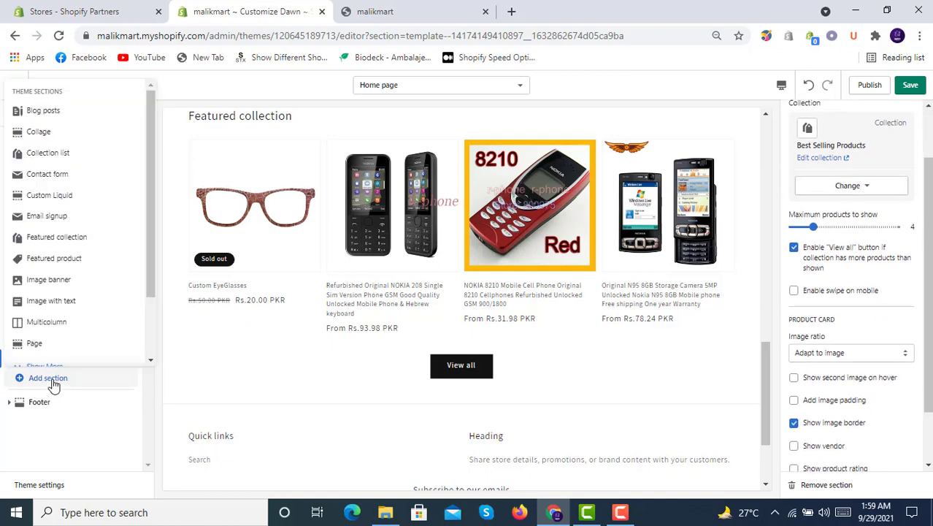
{"action": "left_click", "coordinate": [54, 258]}
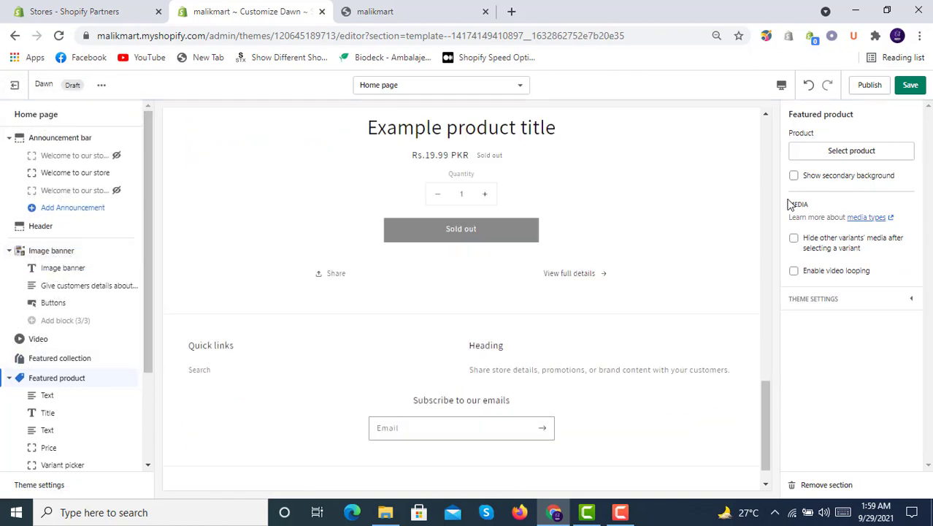
{"action": "left_click", "coordinate": [833, 150]}
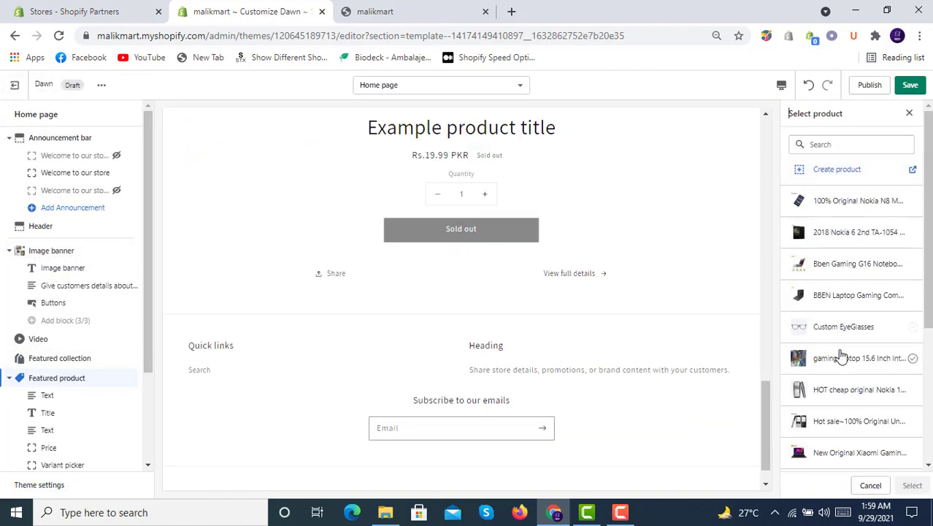
{"action": "scroll", "coordinate": [840, 350], "scroll_direction": "down", "scroll_amount": 2}
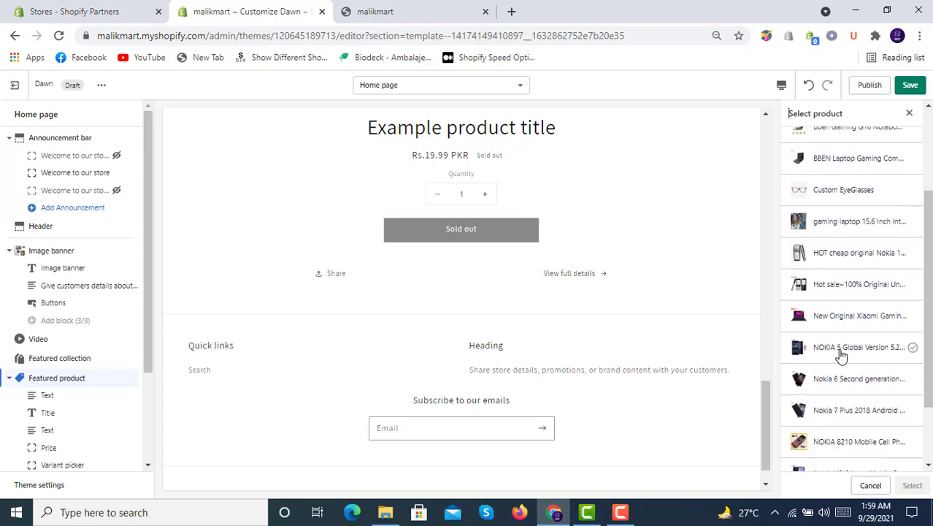
{"action": "left_click", "coordinate": [841, 350]}
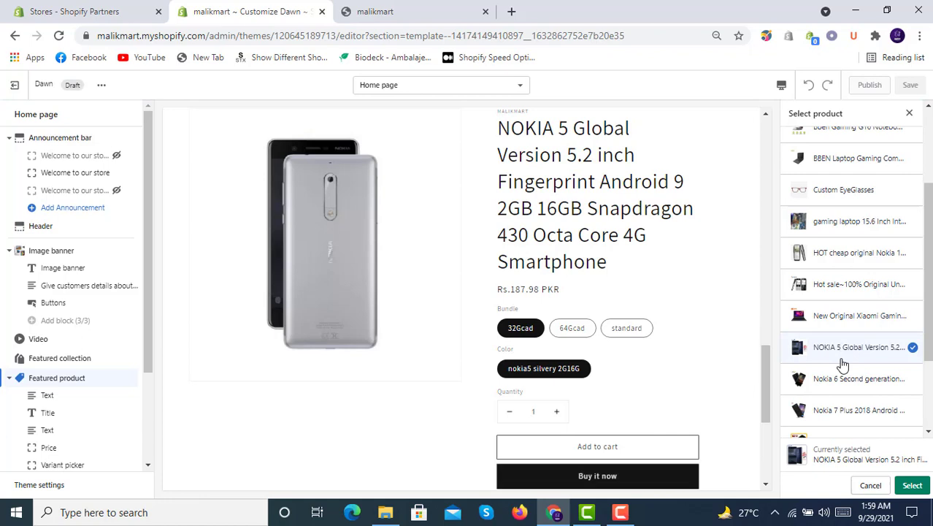
{"action": "scroll", "coordinate": [843, 392], "scroll_direction": "down", "scroll_amount": 2}
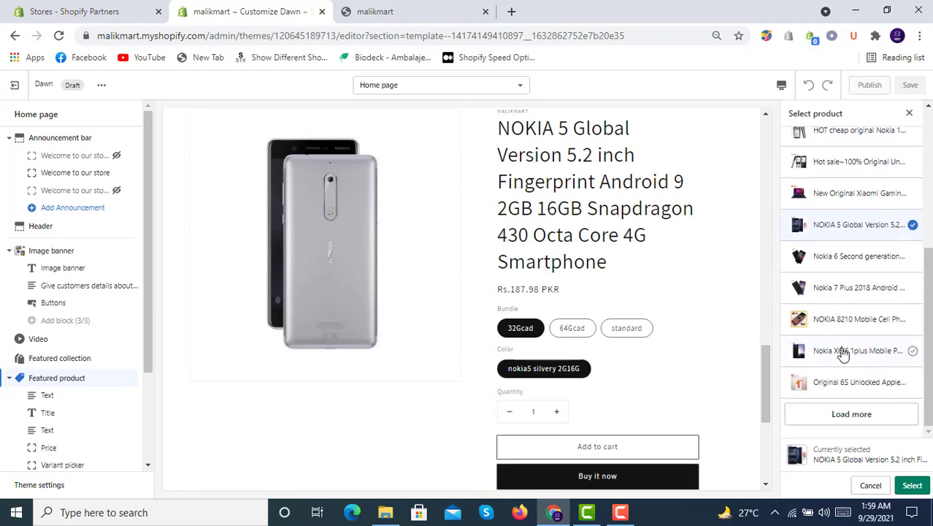
{"action": "left_click", "coordinate": [844, 353]}
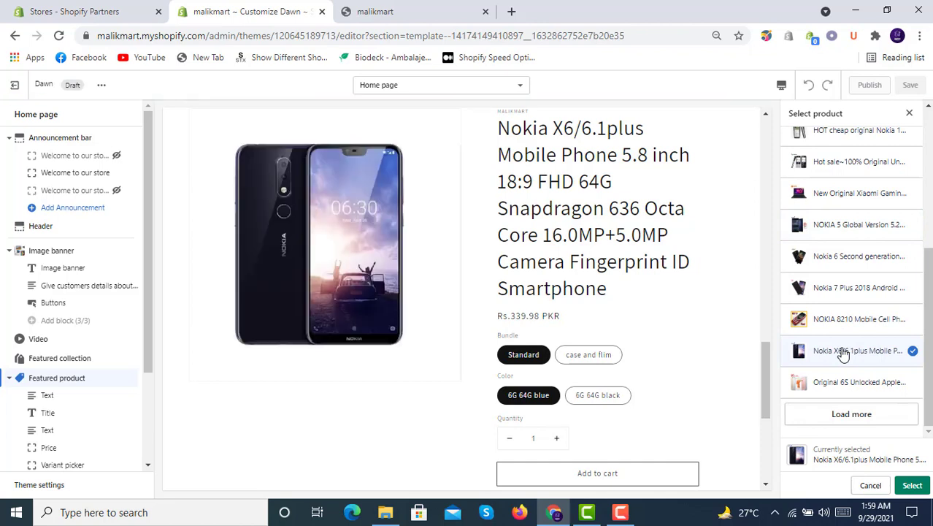
{"action": "left_click", "coordinate": [912, 484]}
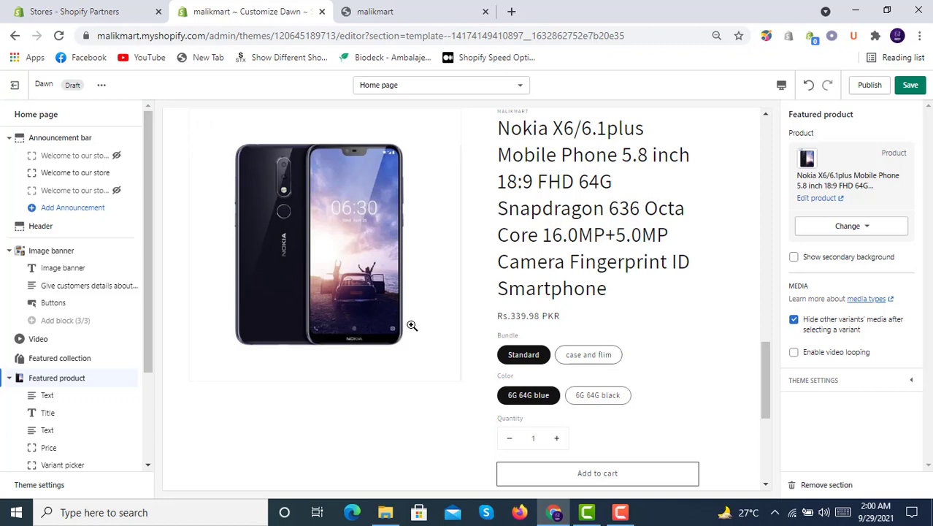
Turn off hiding other variants' media and video looping for the featured Nokia product.
{"action": "left_click", "coordinate": [794, 321]}
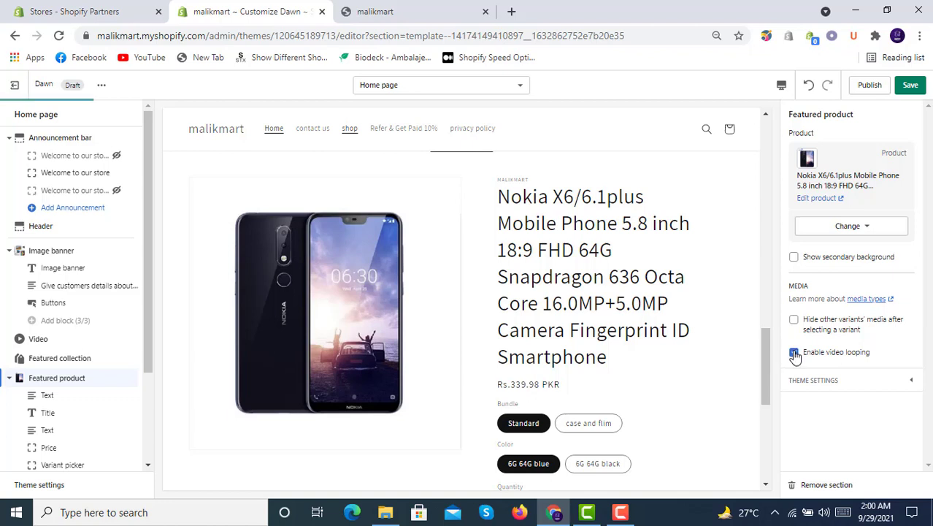
{"action": "scroll", "coordinate": [714, 352], "scroll_direction": "down", "scroll_amount": 3}
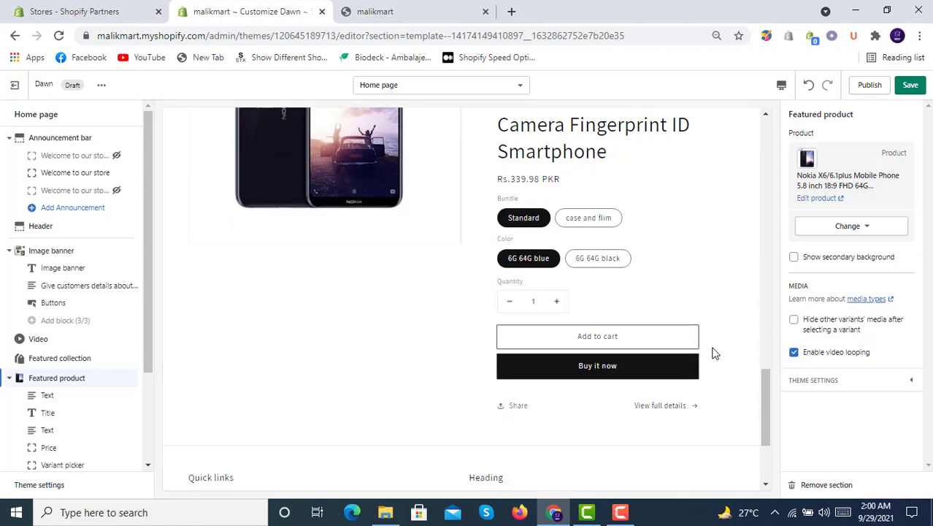
{"action": "scroll", "coordinate": [713, 352], "scroll_direction": "down", "scroll_amount": 2}
{"action": "scroll", "coordinate": [718, 352], "scroll_direction": "up", "scroll_amount": 5}
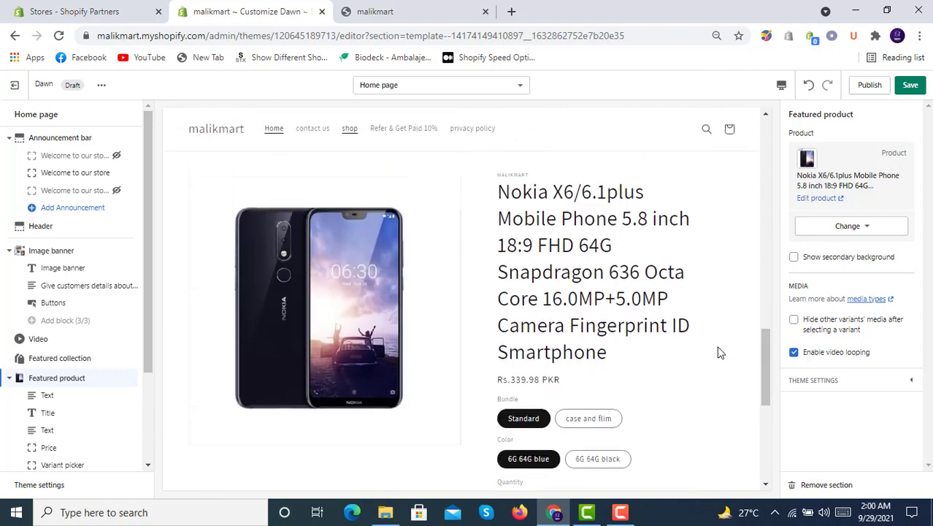
{"action": "left_click", "coordinate": [794, 352]}
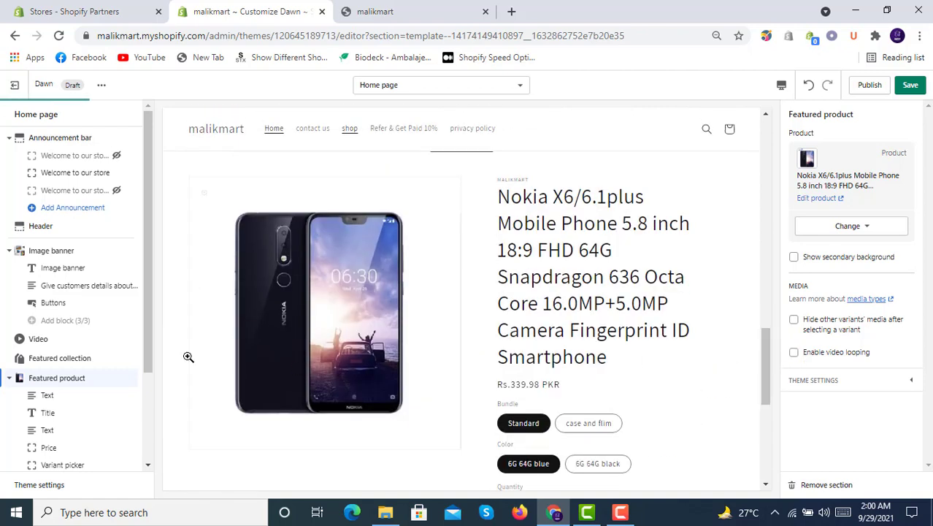
{"action": "scroll", "coordinate": [56, 371], "scroll_direction": "down", "scroll_amount": 3}
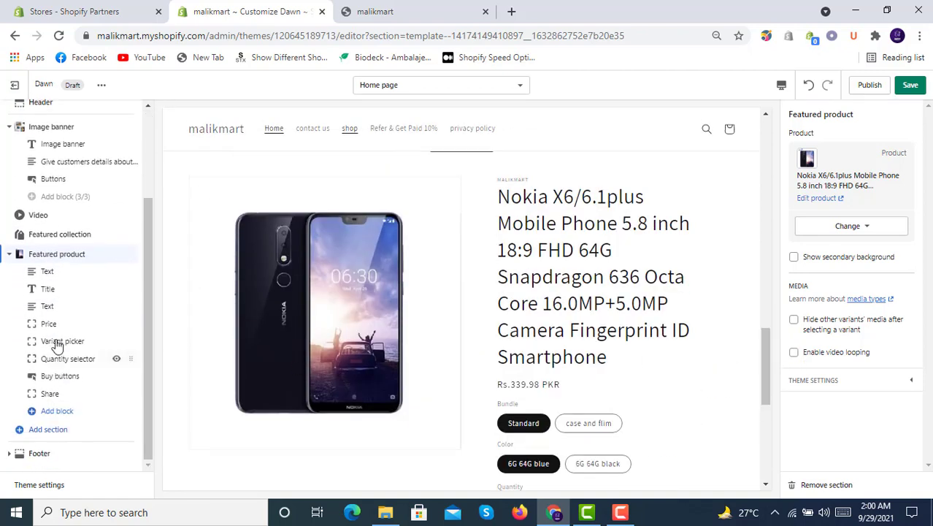
Inspect the settings of the featured product's first Text block.
{"action": "left_click", "coordinate": [57, 272]}
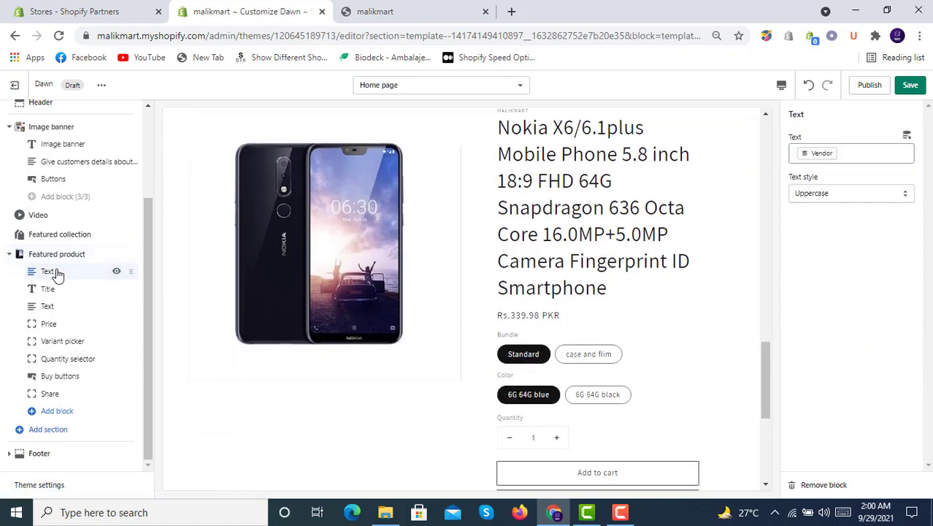
{"action": "scroll", "coordinate": [355, 346], "scroll_direction": "up", "scroll_amount": 3}
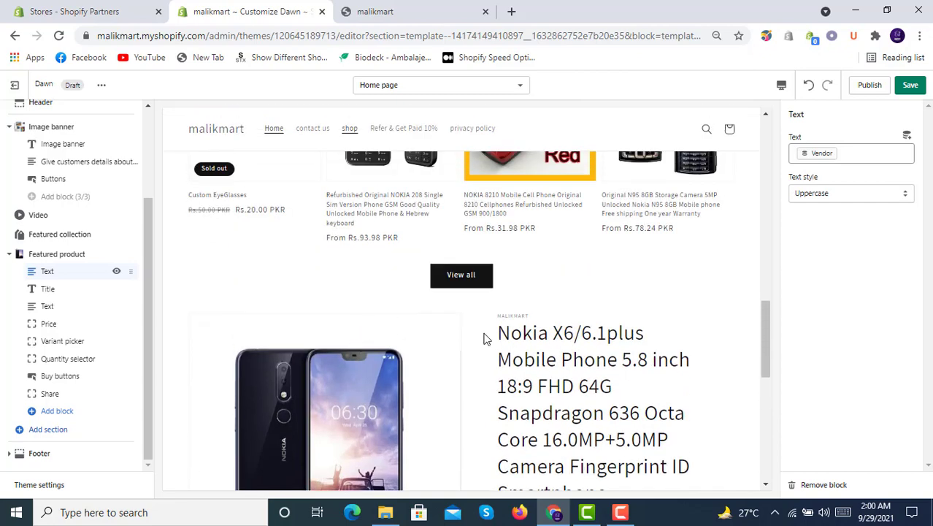
{"action": "scroll", "coordinate": [484, 339], "scroll_direction": "down", "scroll_amount": 2}
{"action": "scroll", "coordinate": [484, 338], "scroll_direction": "up", "scroll_amount": 2}
{"action": "scroll", "coordinate": [484, 338], "scroll_direction": "down", "scroll_amount": 3}
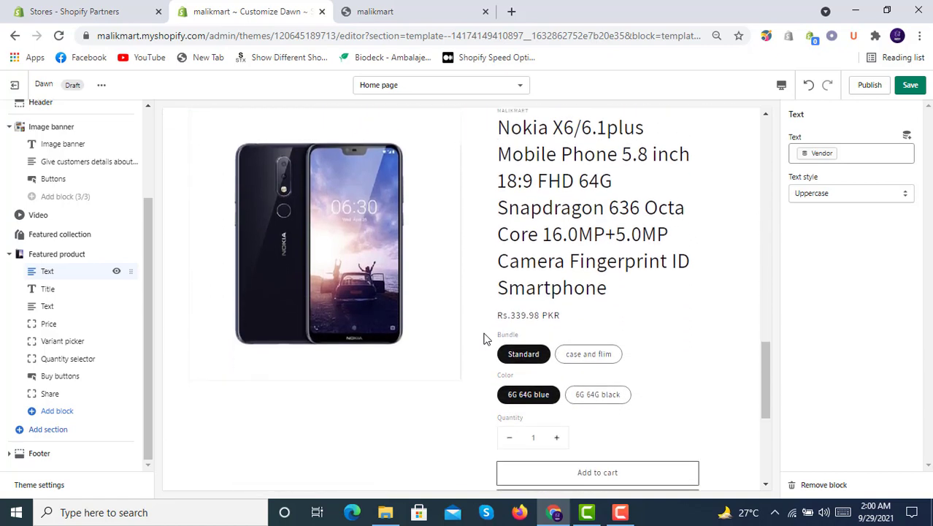
{"action": "scroll", "coordinate": [484, 338], "scroll_direction": "down", "scroll_amount": 2}
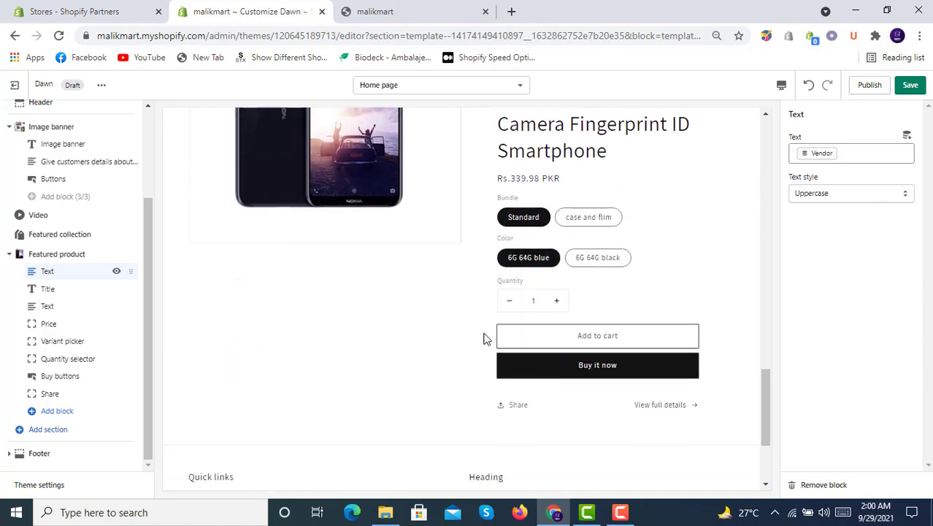
Inspect the Title, Text, Price, Variant picker, Quantity selector, Buy buttons and Share blocks.
{"action": "left_click", "coordinate": [48, 291]}
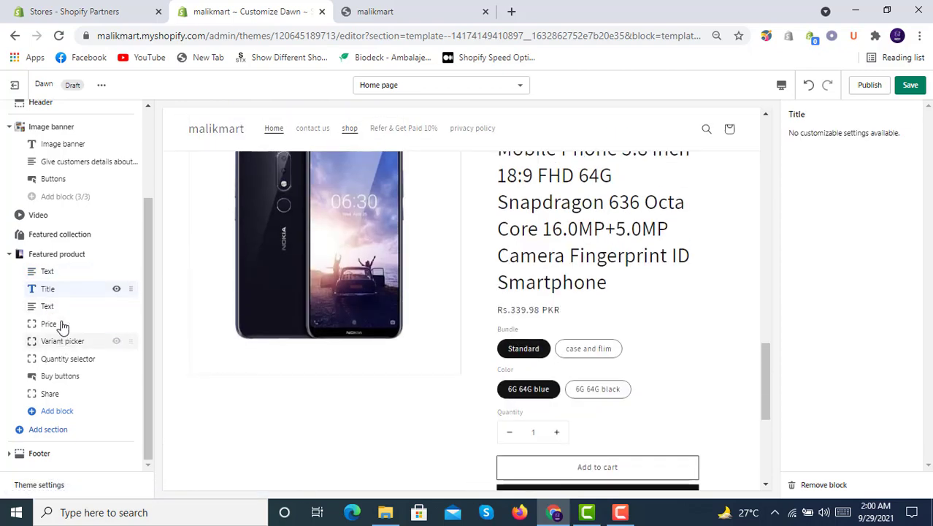
{"action": "left_click", "coordinate": [63, 307]}
{"action": "left_click", "coordinate": [64, 326]}
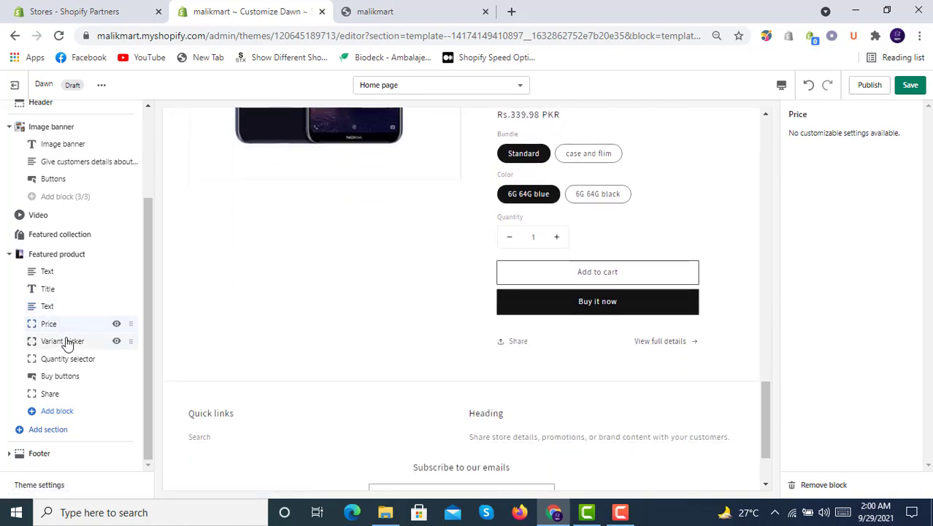
{"action": "left_click", "coordinate": [66, 343]}
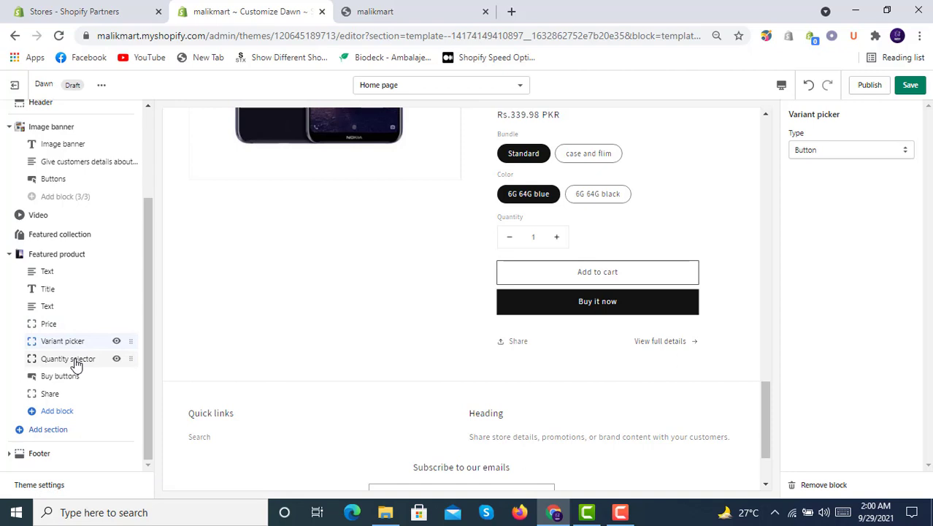
{"action": "left_click", "coordinate": [76, 363]}
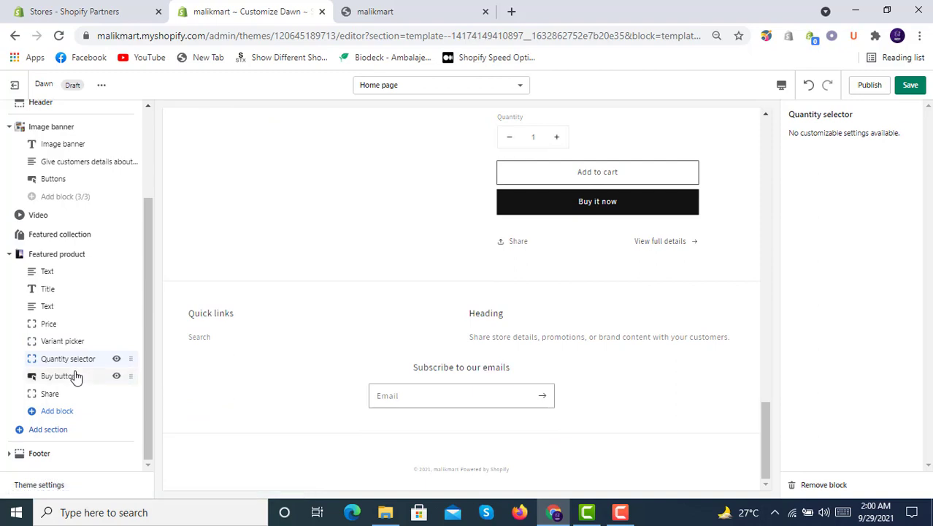
{"action": "left_click", "coordinate": [76, 385]}
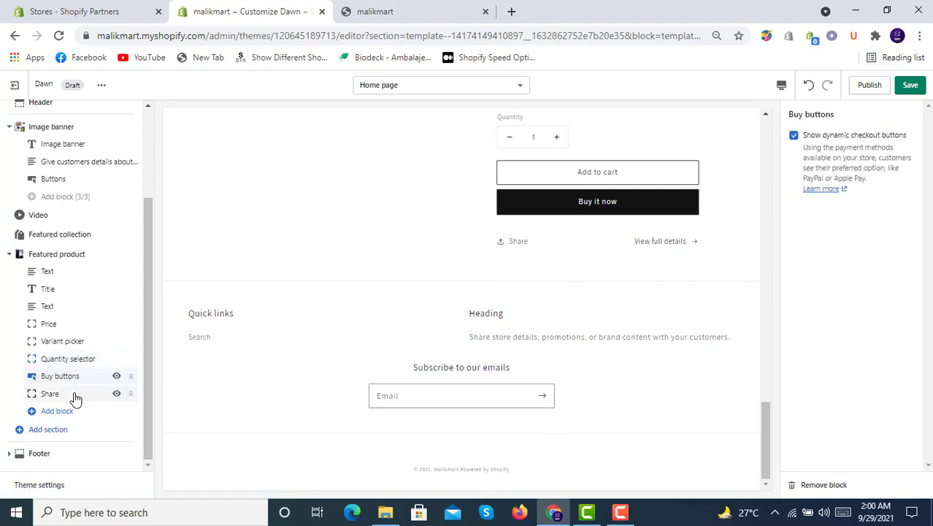
{"action": "left_click", "coordinate": [75, 396]}
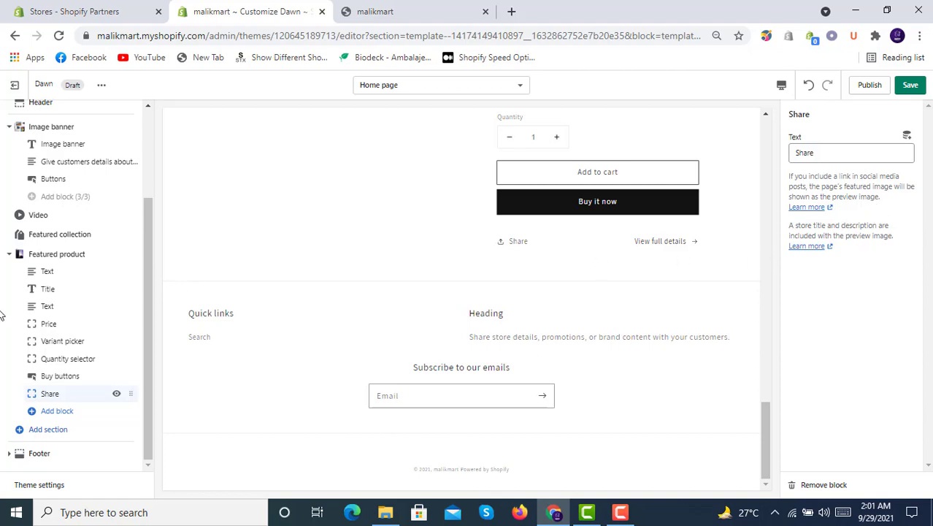
Add a Multicolumn section with three placeholder columns below the Featured product.
{"action": "left_click", "coordinate": [66, 412]}
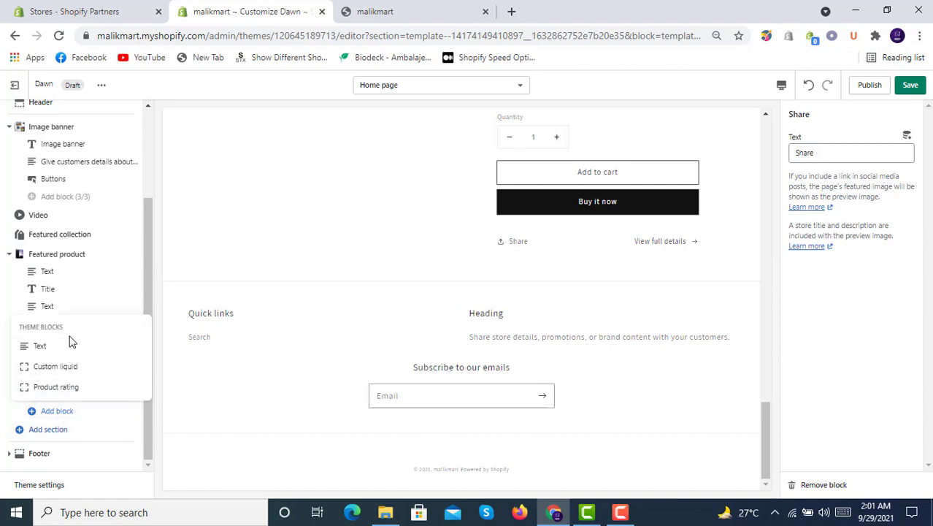
{"action": "left_click", "coordinate": [54, 434]}
{"action": "scroll", "coordinate": [64, 256], "scroll_direction": "down", "scroll_amount": 1}
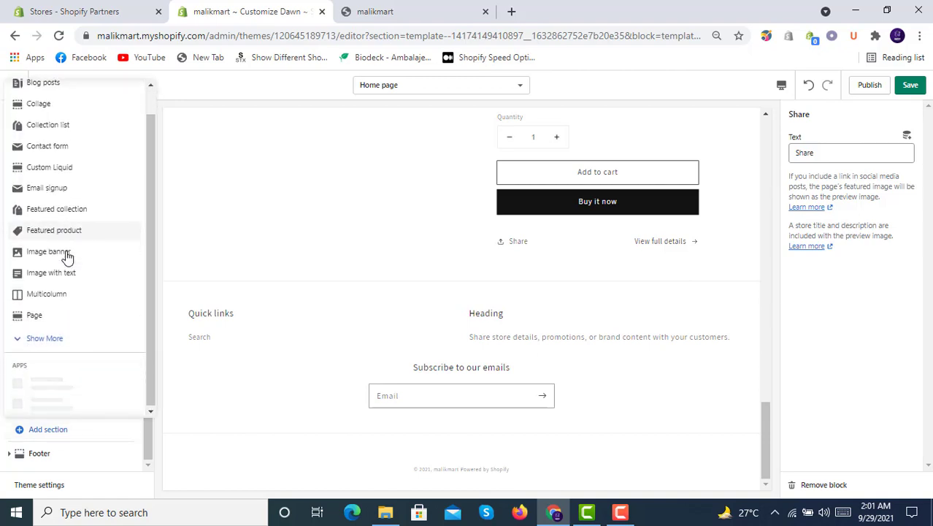
{"action": "left_click", "coordinate": [48, 294]}
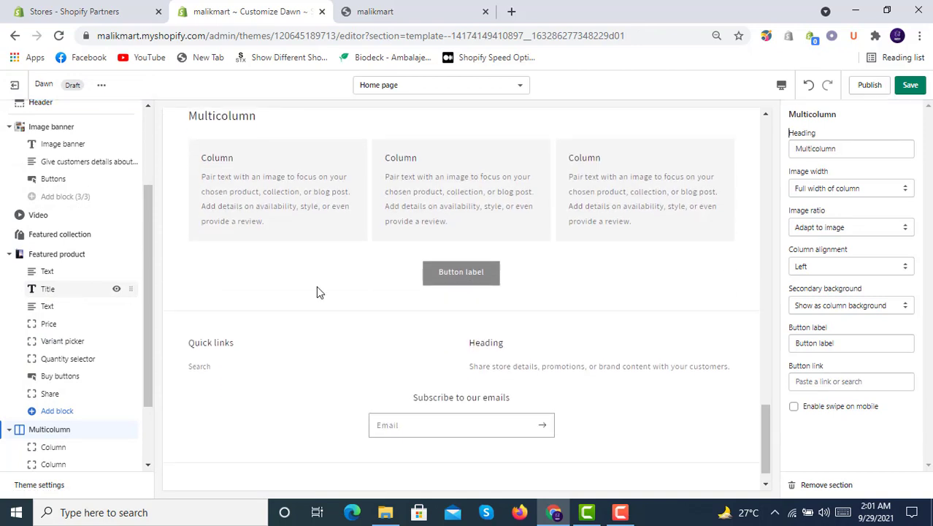
{"action": "scroll", "coordinate": [481, 287], "scroll_direction": "up", "scroll_amount": 2}
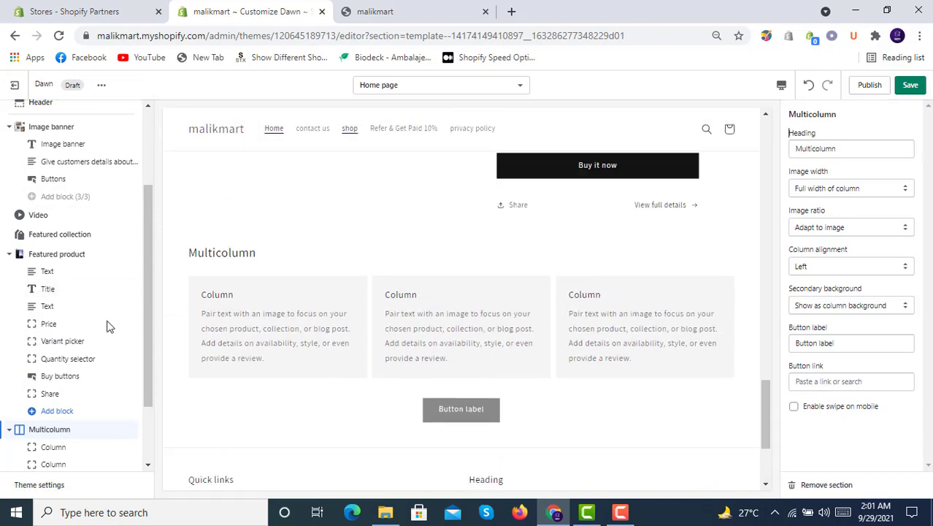
{"action": "scroll", "coordinate": [75, 409], "scroll_direction": "down", "scroll_amount": 2}
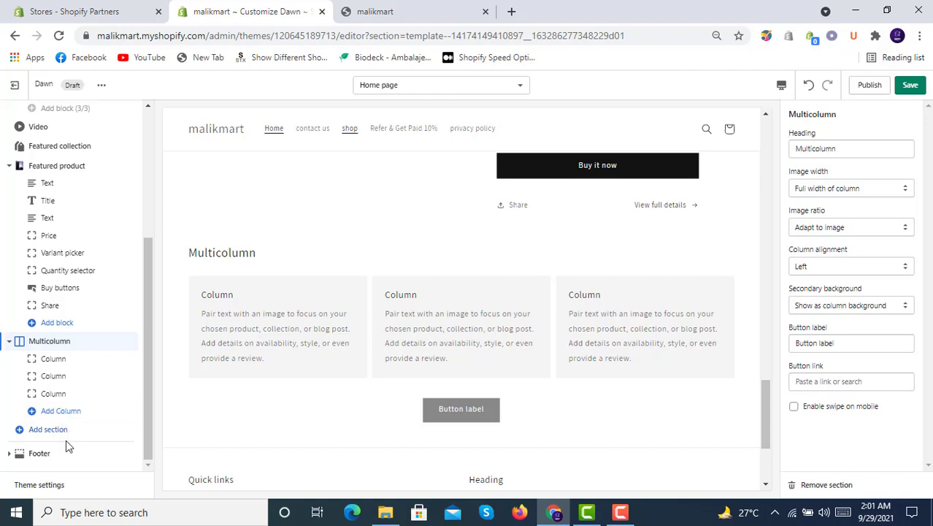
Add an Image with text section using the free Staff Favorites jade roller photo.
{"action": "left_click", "coordinate": [57, 430]}
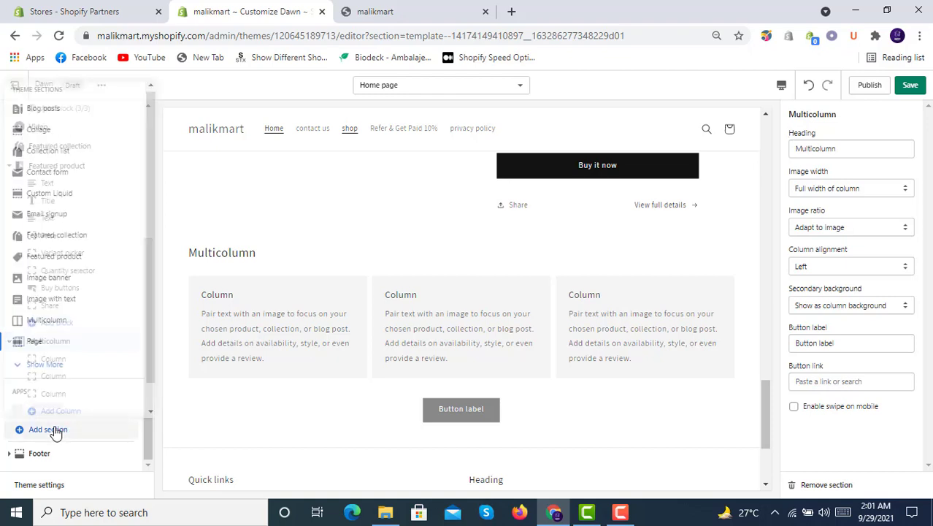
{"action": "left_click", "coordinate": [51, 301]}
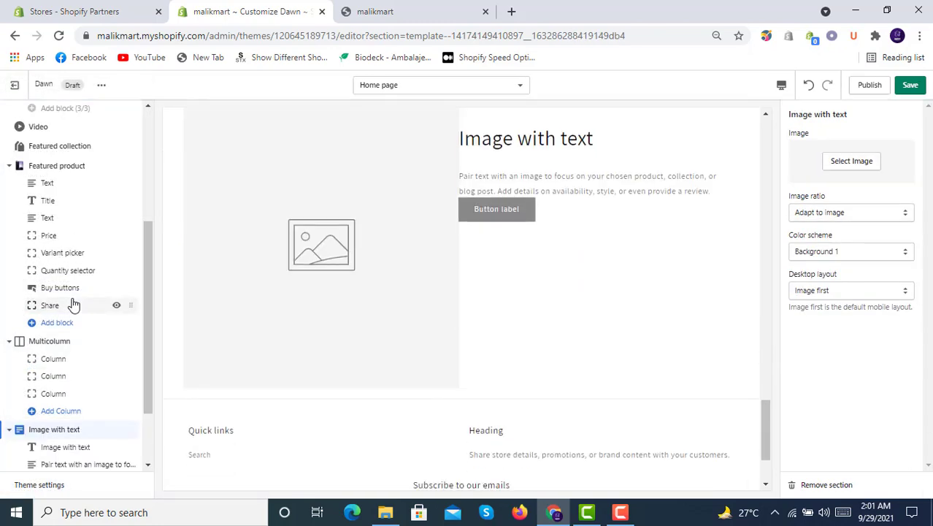
{"action": "left_click", "coordinate": [846, 165]}
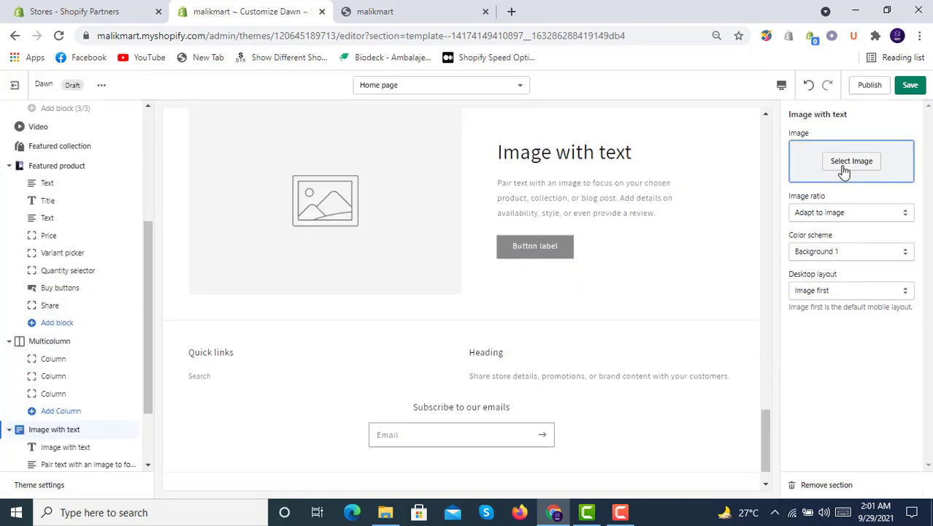
{"action": "left_click", "coordinate": [885, 145]}
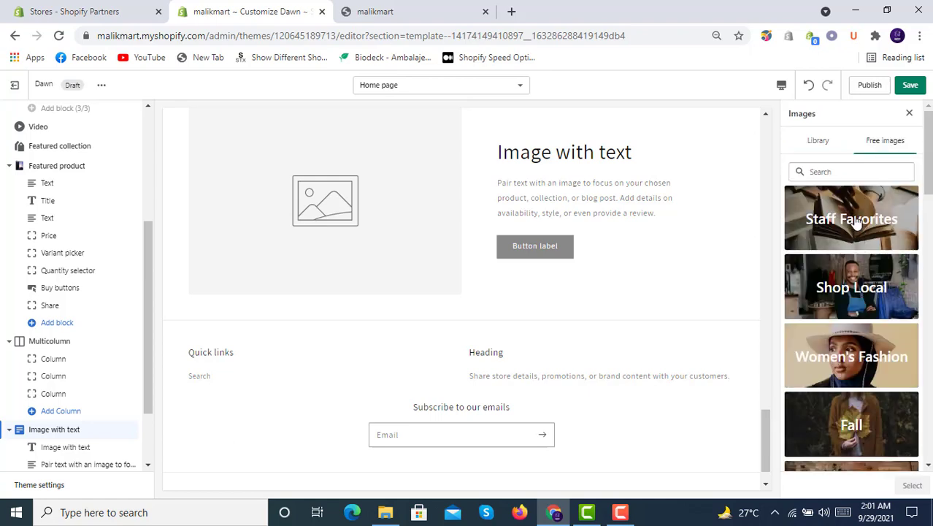
{"action": "left_click", "coordinate": [852, 225]}
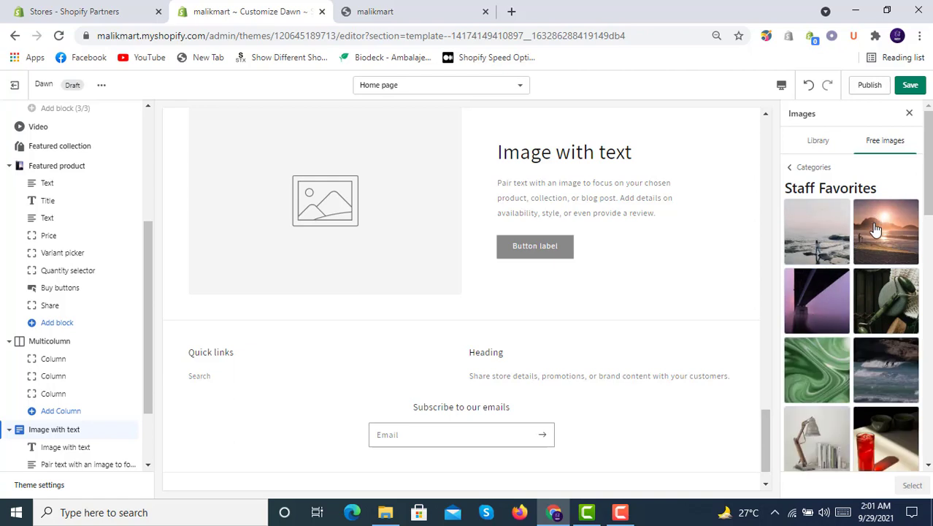
{"action": "left_click", "coordinate": [882, 308]}
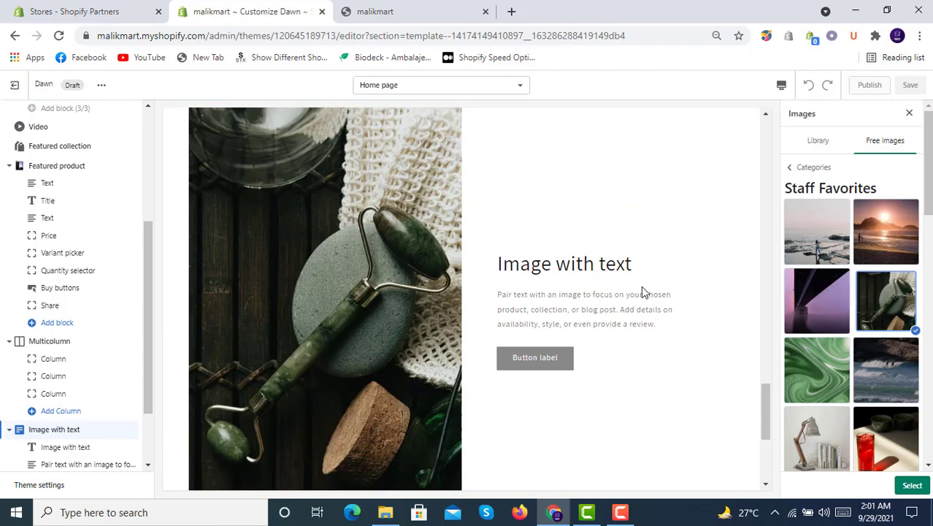
{"action": "scroll", "coordinate": [642, 291], "scroll_direction": "down", "scroll_amount": 2}
{"action": "scroll", "coordinate": [642, 291], "scroll_direction": "up", "scroll_amount": 5}
{"action": "scroll", "coordinate": [643, 288], "scroll_direction": "down", "scroll_amount": 3}
{"action": "left_click", "coordinate": [912, 485]}
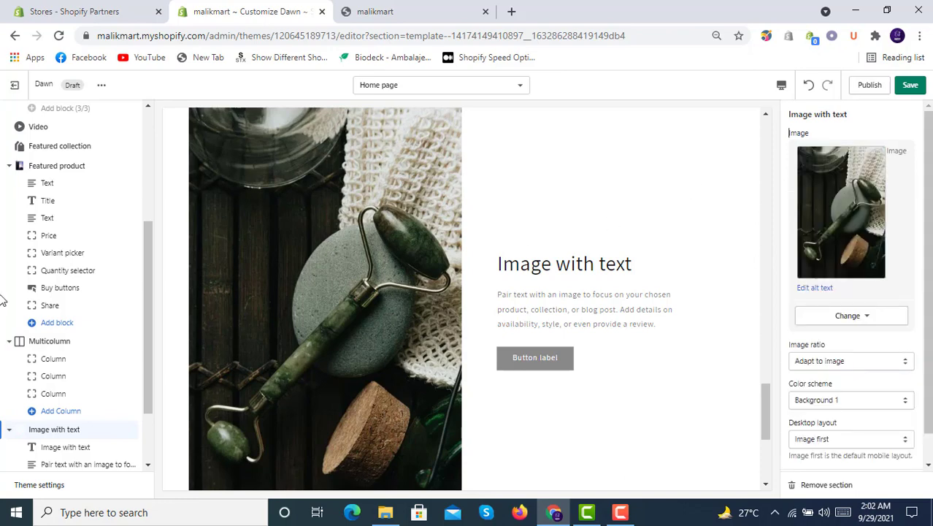
{"action": "scroll", "coordinate": [76, 305], "scroll_direction": "down", "scroll_amount": 2}
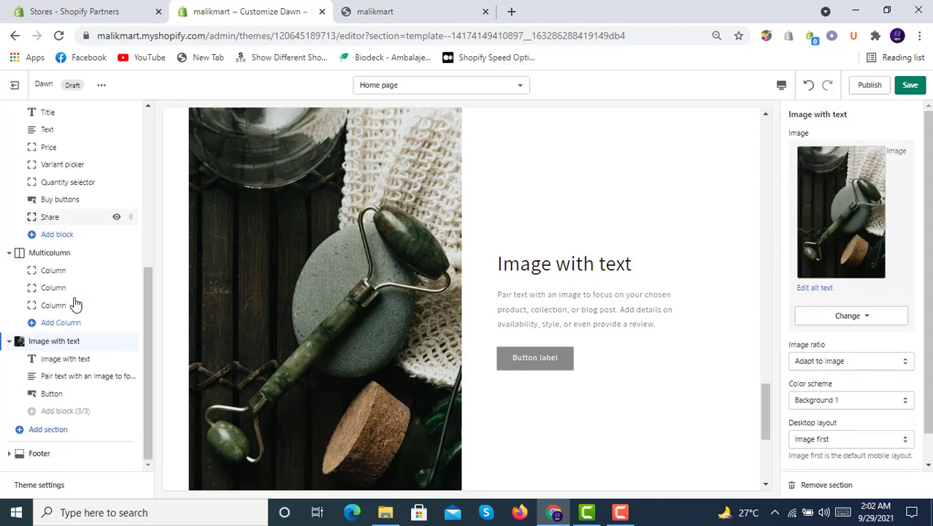
Add a second Quick links menu block to the footer, linked to the Footer menu.
{"action": "left_click", "coordinate": [63, 429]}
{"action": "scroll", "coordinate": [74, 322], "scroll_direction": "down", "scroll_amount": 1}
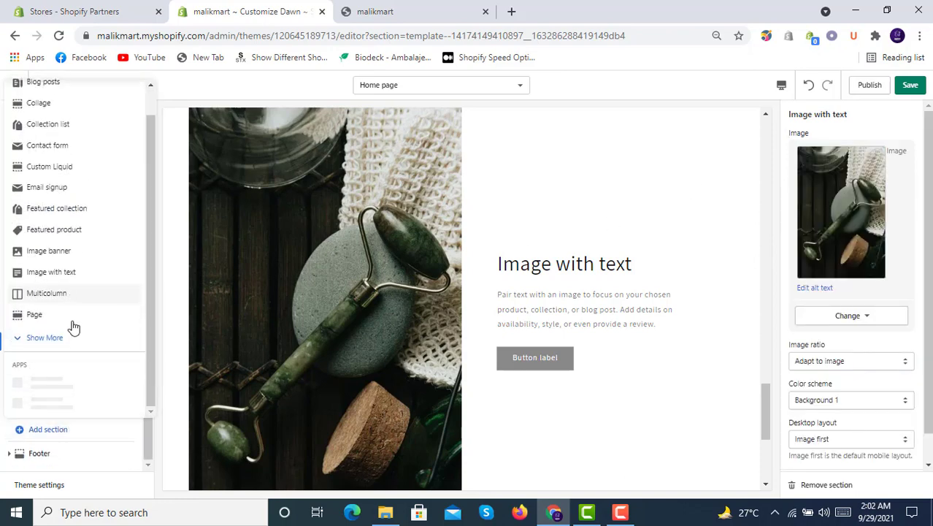
{"action": "left_click", "coordinate": [64, 341]}
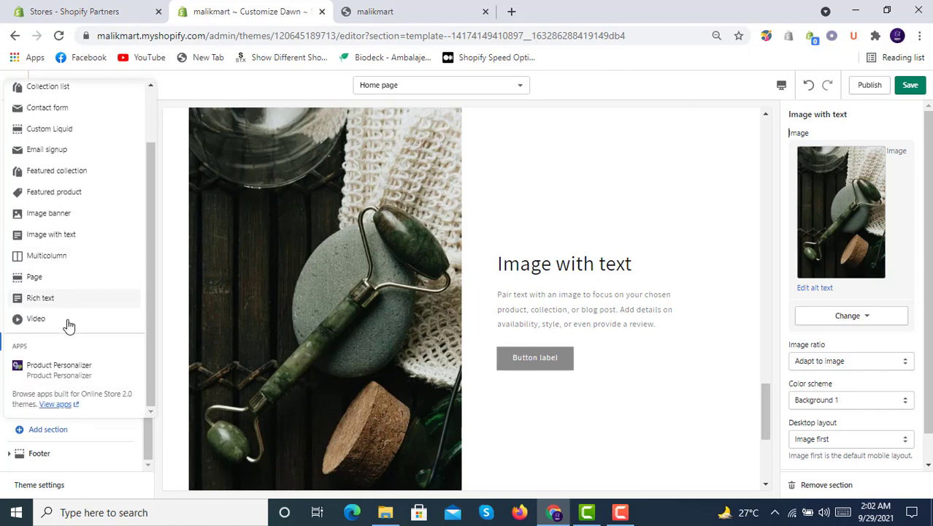
{"action": "left_click", "coordinate": [75, 460]}
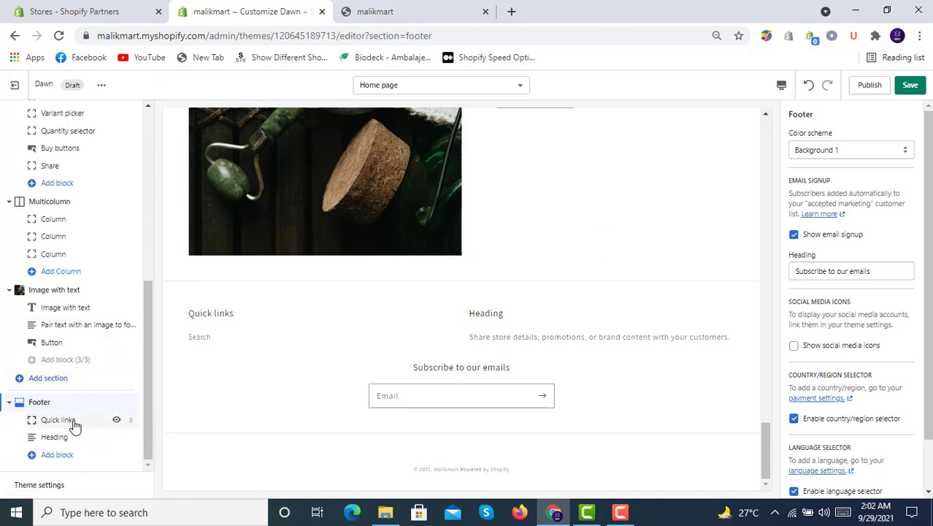
{"action": "left_click", "coordinate": [72, 455]}
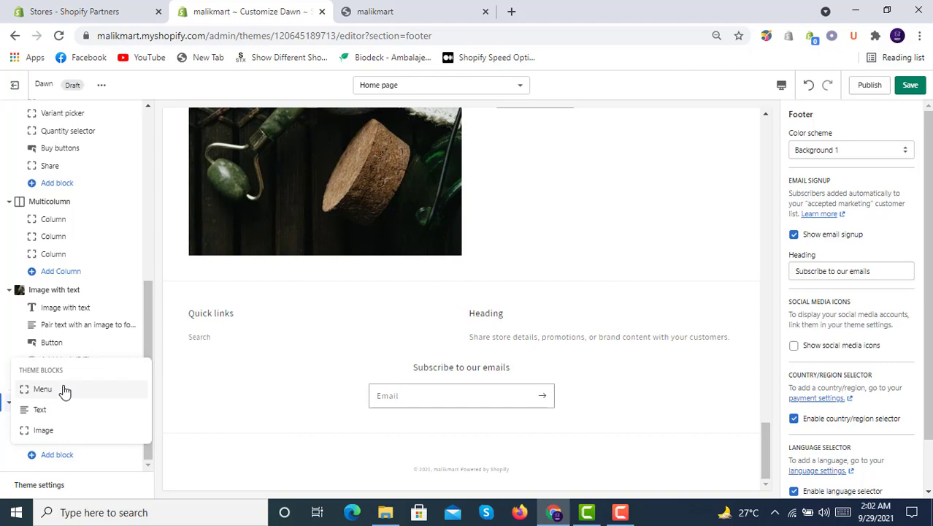
{"action": "left_click", "coordinate": [113, 476]}
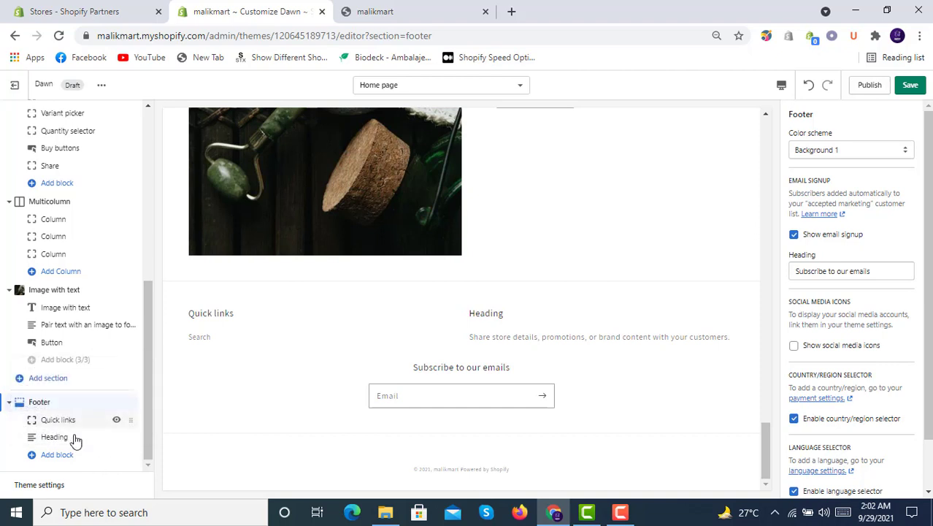
{"action": "left_click", "coordinate": [73, 455]}
{"action": "left_click", "coordinate": [71, 391]}
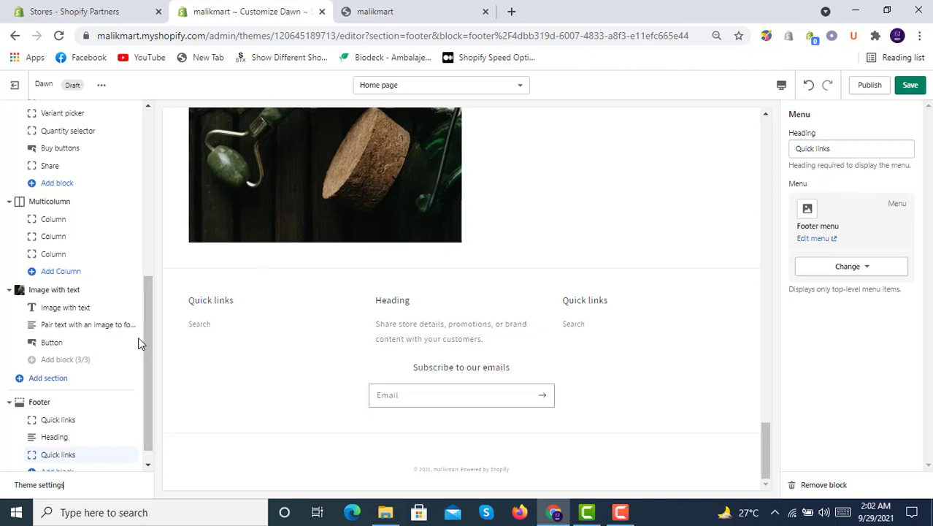
{"action": "scroll", "coordinate": [141, 343], "scroll_direction": "down", "scroll_amount": 1}
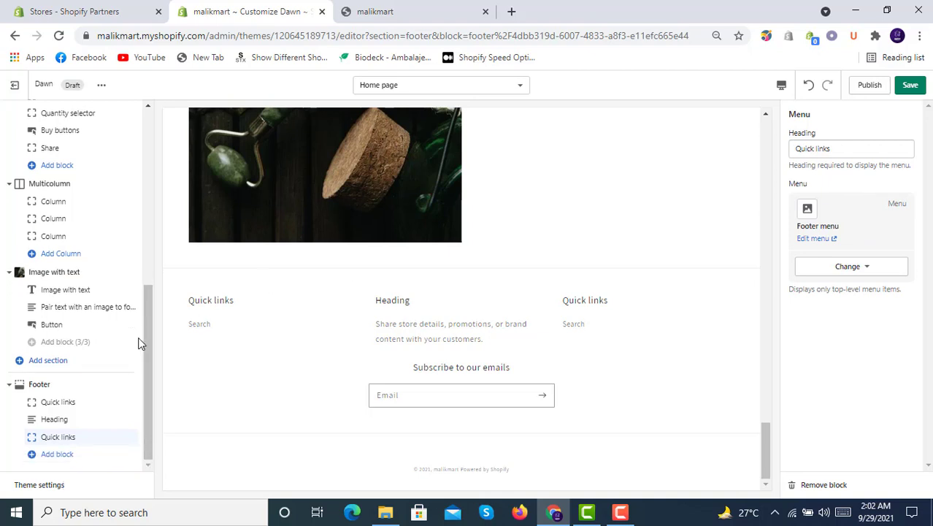
Review the Colors and Typography theme settings.
{"action": "left_click", "coordinate": [76, 488]}
{"action": "left_click", "coordinate": [848, 159]}
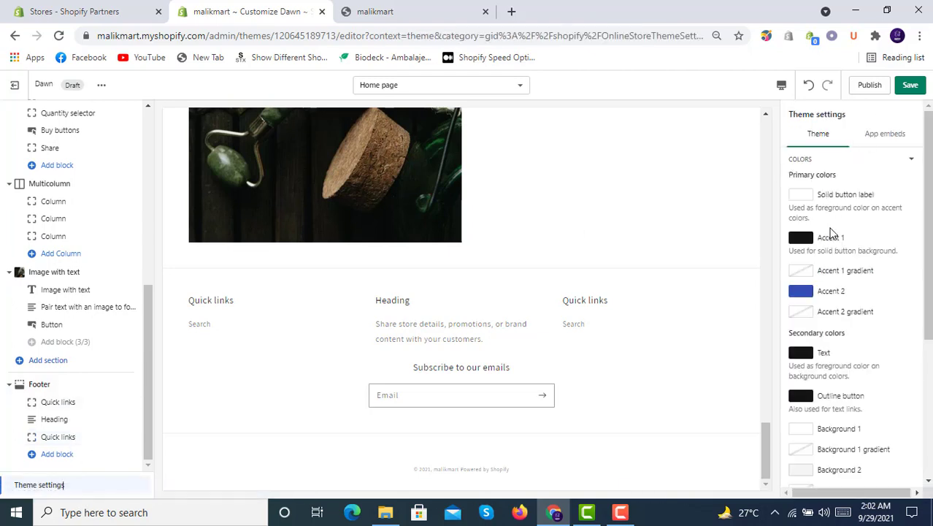
{"action": "scroll", "coordinate": [831, 241], "scroll_direction": "down", "scroll_amount": 2}
{"action": "scroll", "coordinate": [831, 241], "scroll_direction": "down", "scroll_amount": 1}
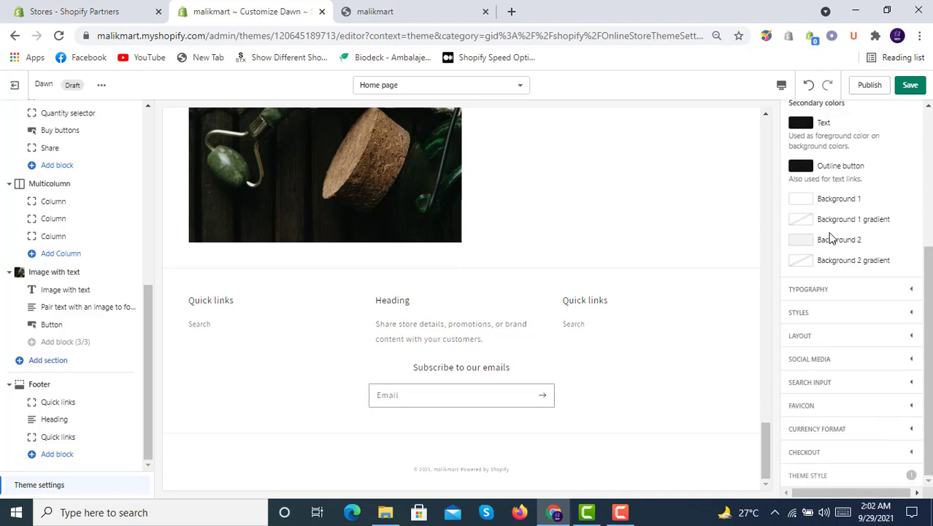
{"action": "left_click", "coordinate": [843, 291]}
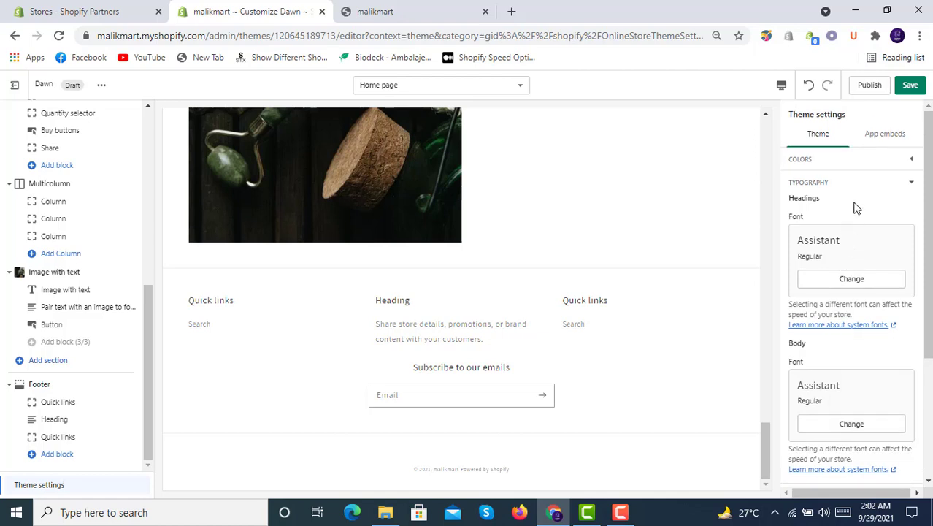
{"action": "scroll", "coordinate": [857, 209], "scroll_direction": "down", "scroll_amount": 2}
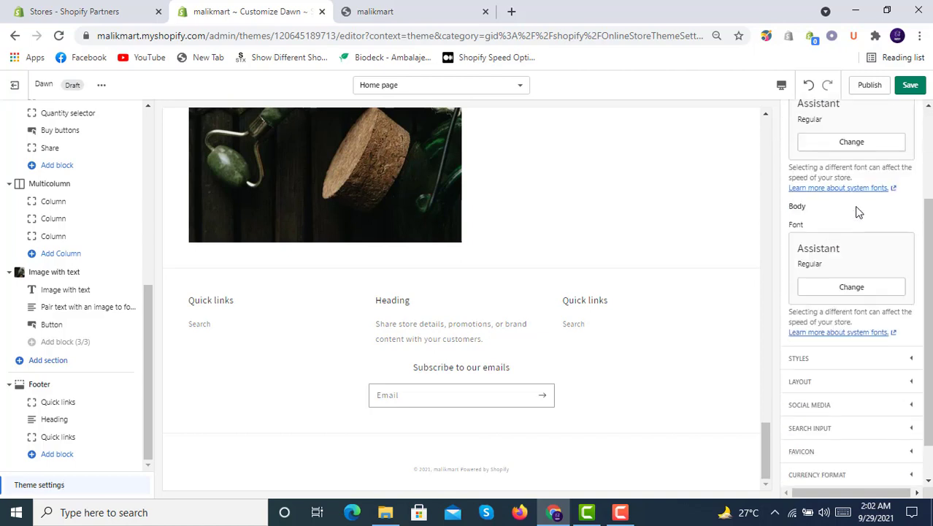
{"action": "scroll", "coordinate": [856, 209], "scroll_direction": "down", "scroll_amount": 1}
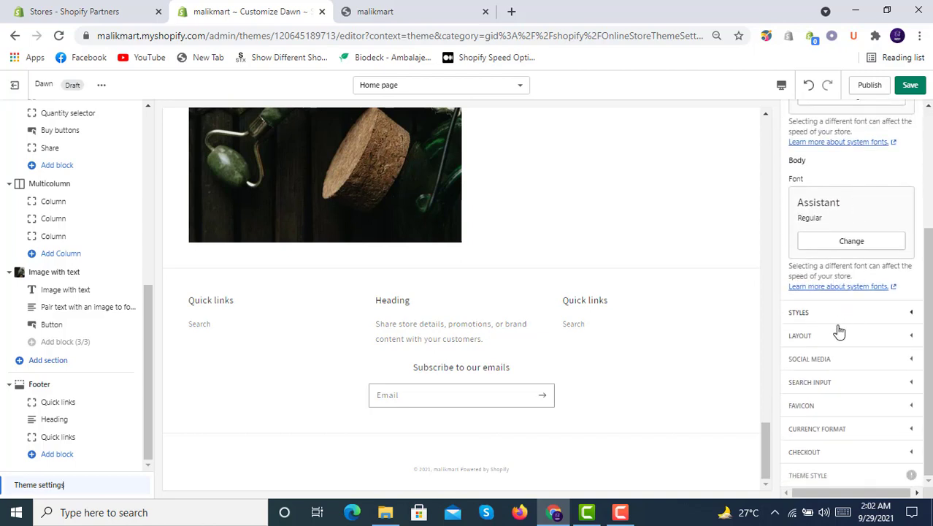
Review Styles and keep the Layout maximum page width at 1600px.
{"action": "left_click", "coordinate": [838, 314]}
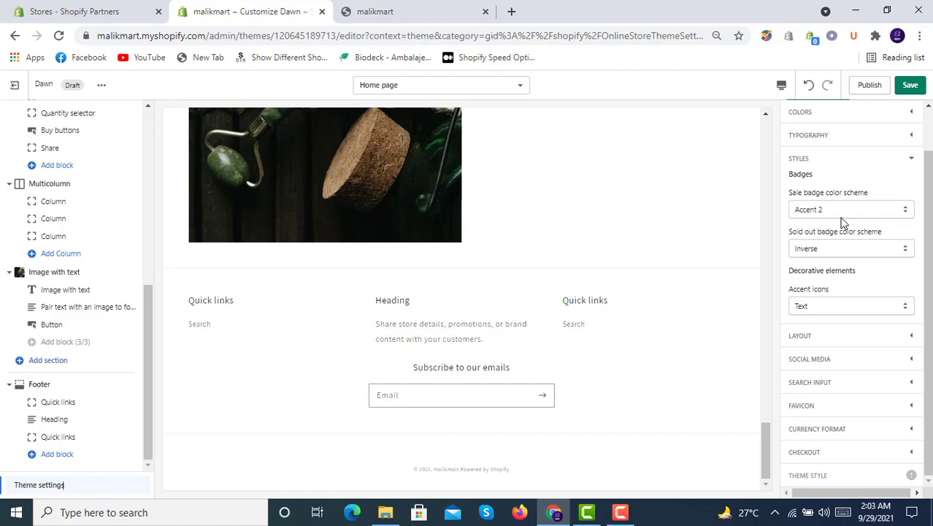
{"action": "left_click", "coordinate": [845, 338]}
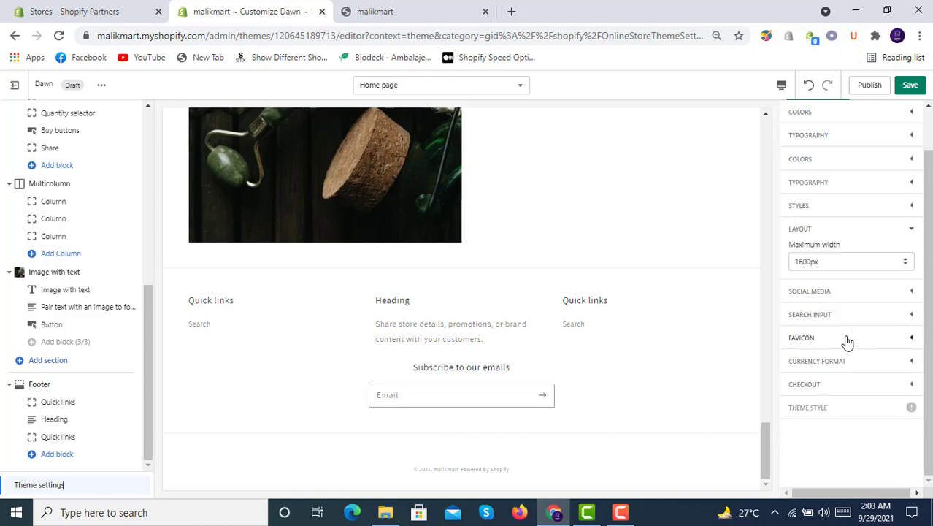
{"action": "left_click", "coordinate": [854, 263]}
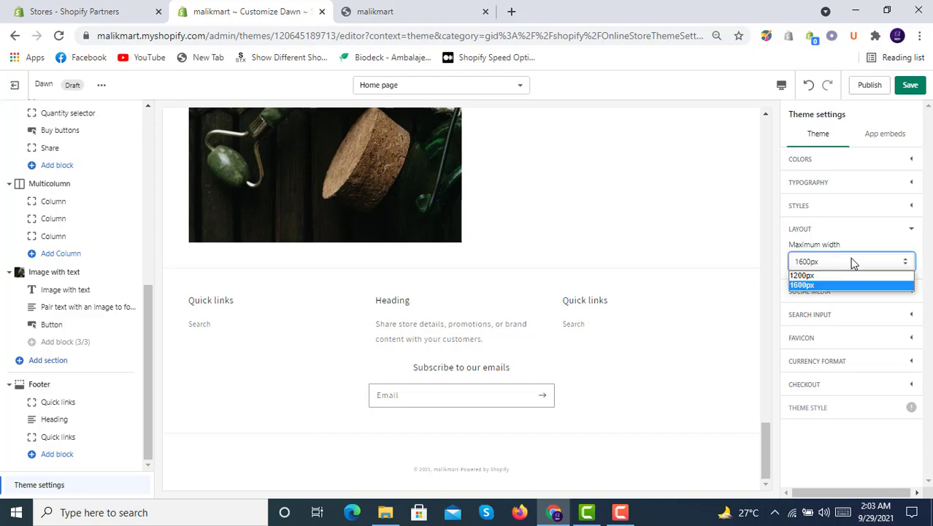
{"action": "left_click", "coordinate": [851, 260]}
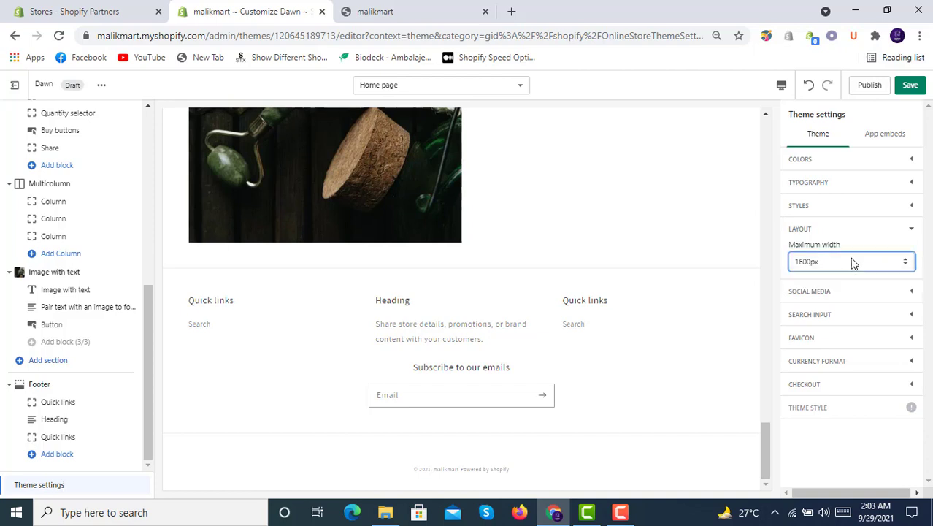
Review Social media, Search input, Currency format and Checkout settings, then save the theme.
{"action": "left_click", "coordinate": [851, 295]}
{"action": "scroll", "coordinate": [851, 296], "scroll_direction": "down", "scroll_amount": 5}
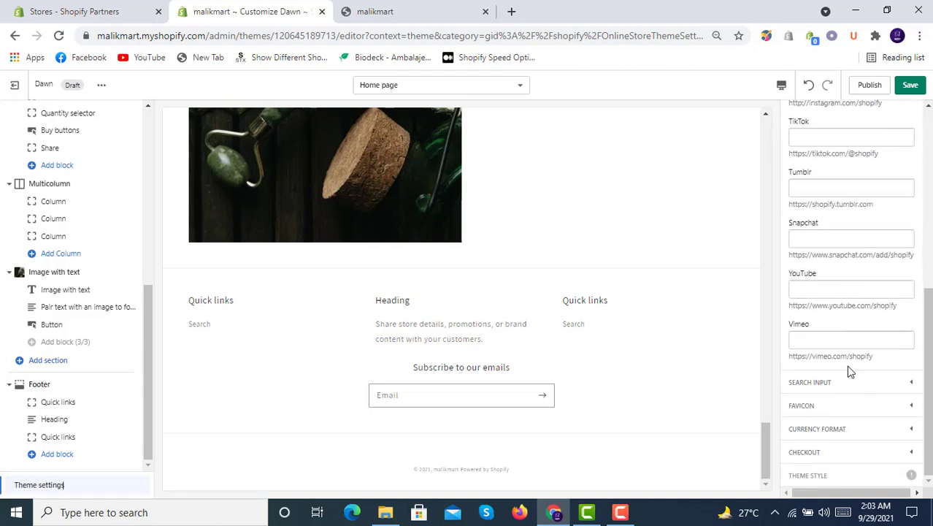
{"action": "left_click", "coordinate": [854, 381]}
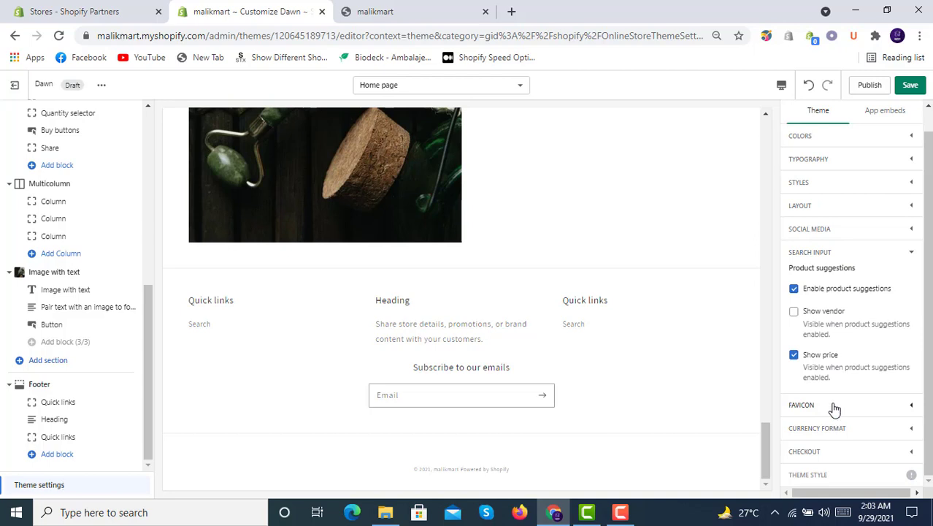
{"action": "left_click", "coordinate": [839, 431]}
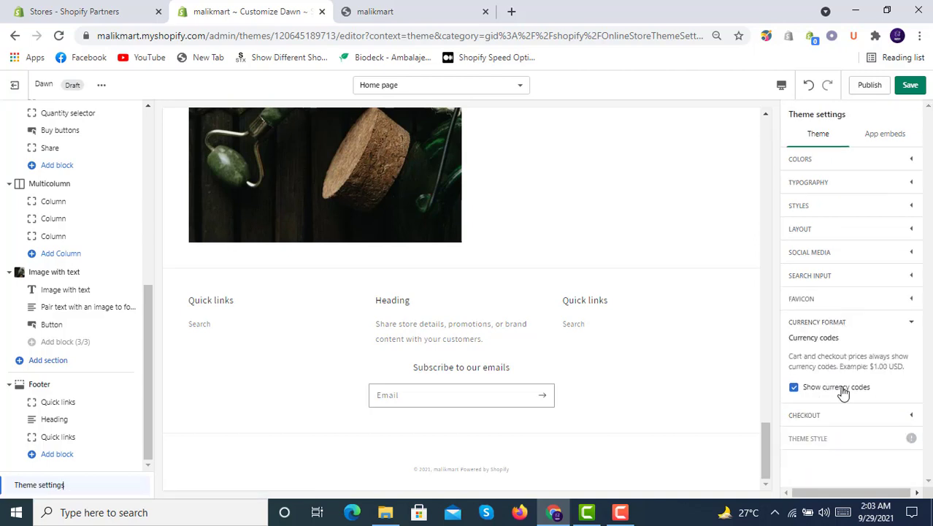
{"action": "left_click", "coordinate": [845, 416]}
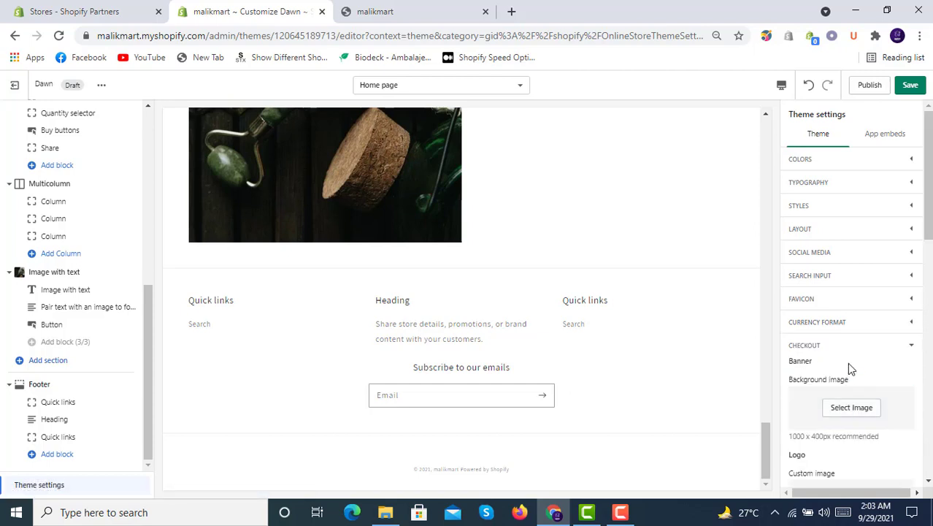
{"action": "scroll", "coordinate": [850, 369], "scroll_direction": "down", "scroll_amount": 2}
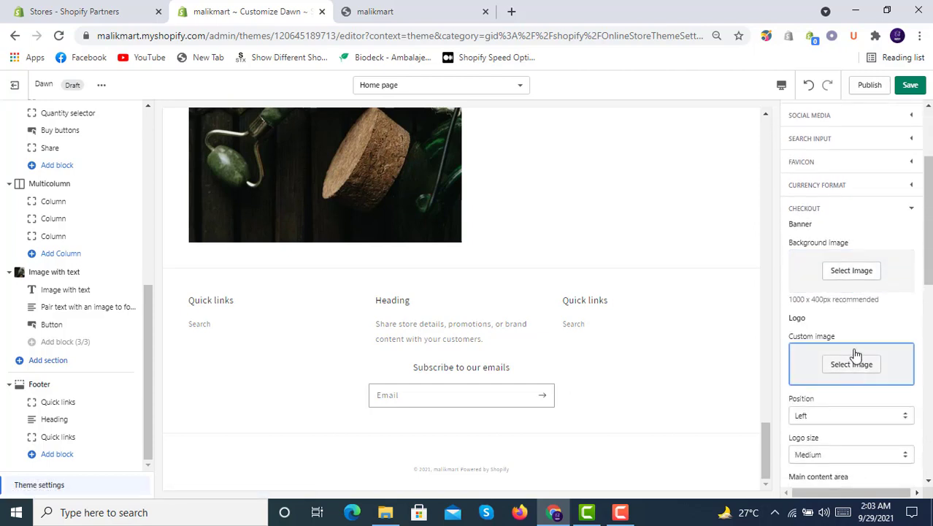
{"action": "scroll", "coordinate": [856, 355], "scroll_direction": "down", "scroll_amount": 3}
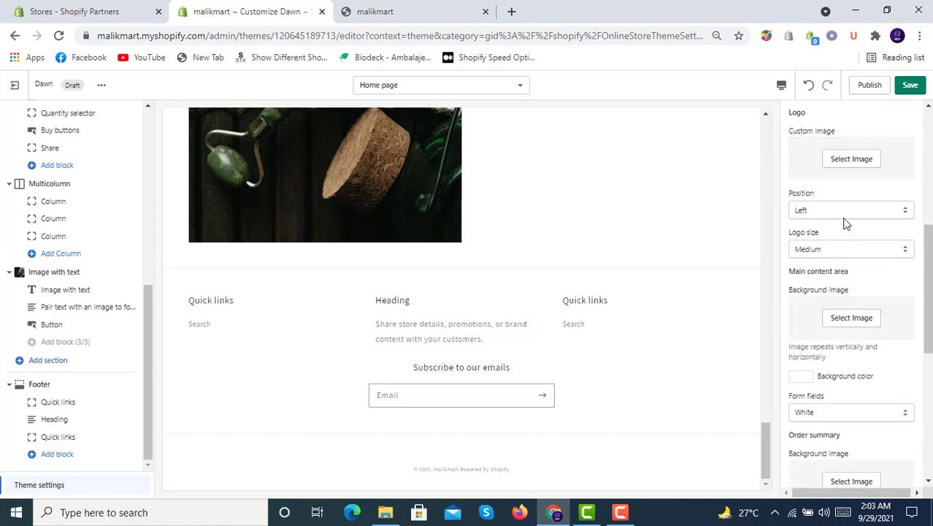
{"action": "scroll", "coordinate": [852, 335], "scroll_direction": "down", "scroll_amount": 2}
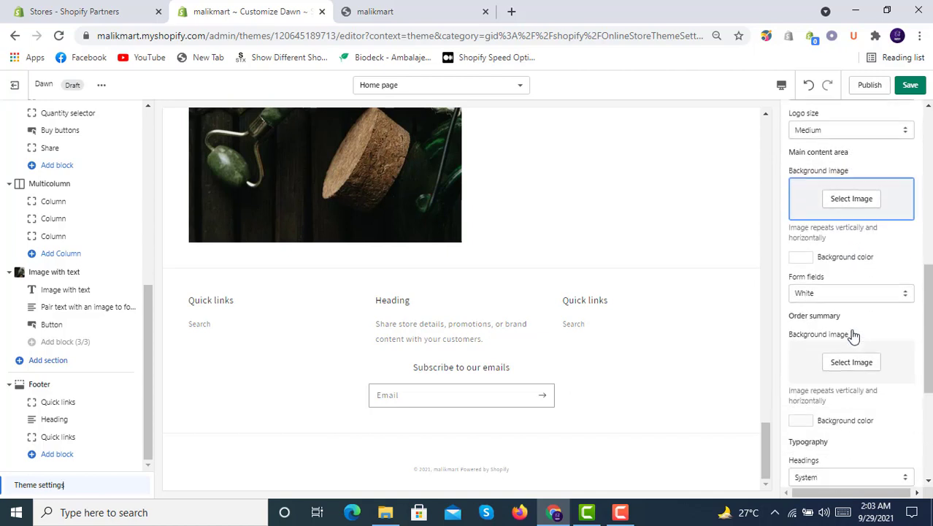
{"action": "scroll", "coordinate": [855, 335], "scroll_direction": "down", "scroll_amount": 4}
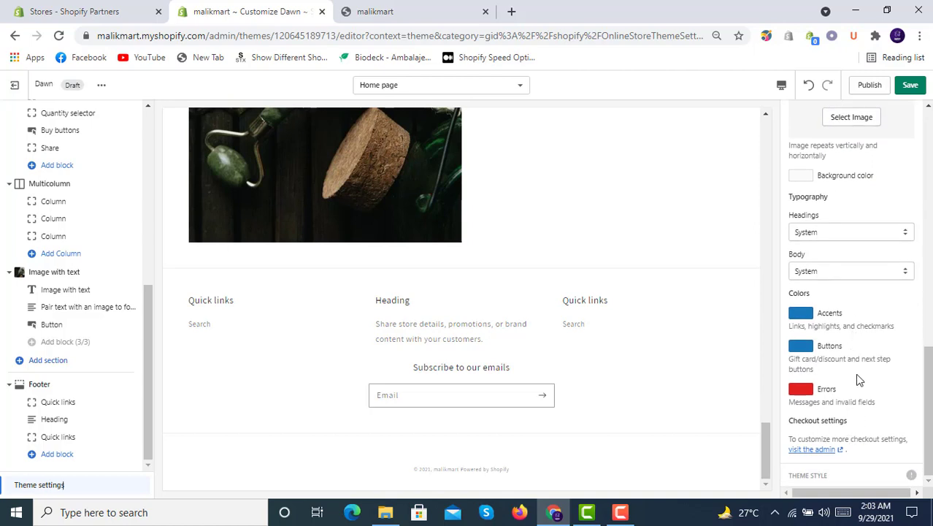
{"action": "scroll", "coordinate": [858, 378], "scroll_direction": "up", "scroll_amount": 10}
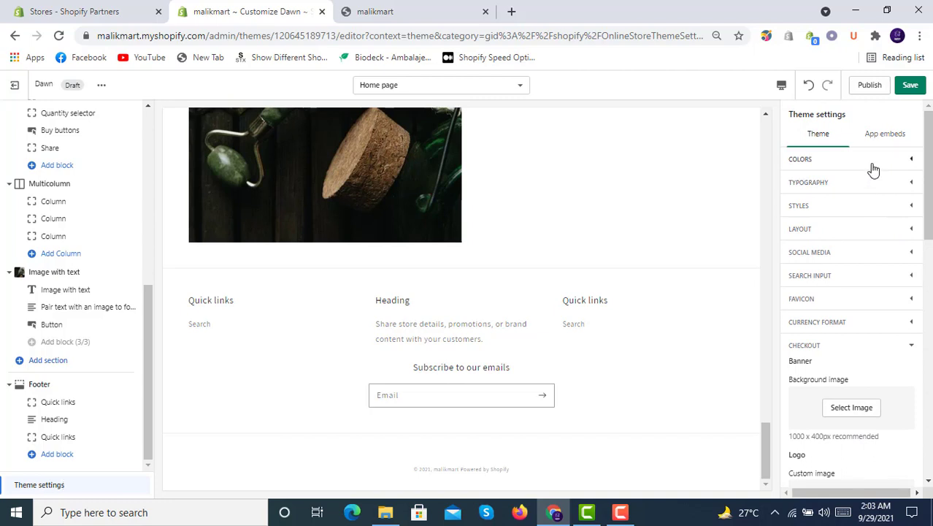
{"action": "left_click", "coordinate": [909, 89]}
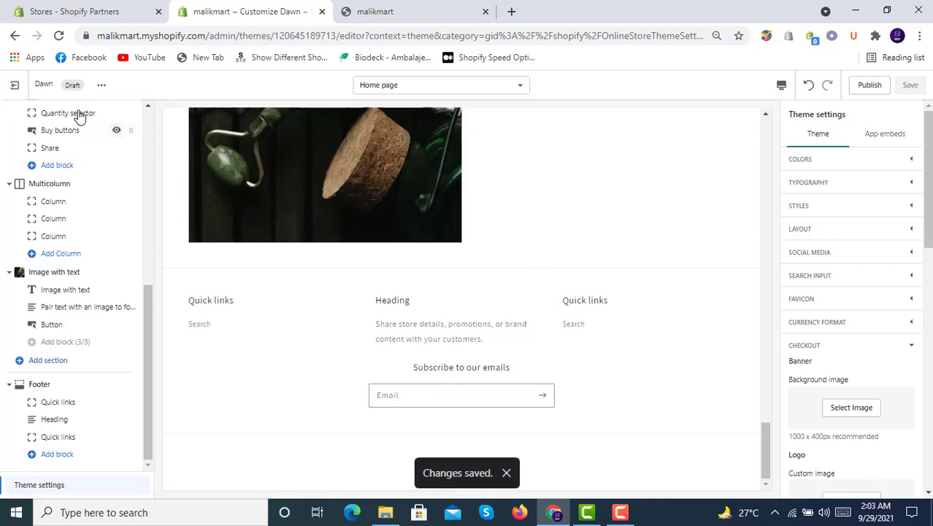
Leave the theme editor and preview the Dawn theme from the Themes list.
{"action": "left_click", "coordinate": [14, 88]}
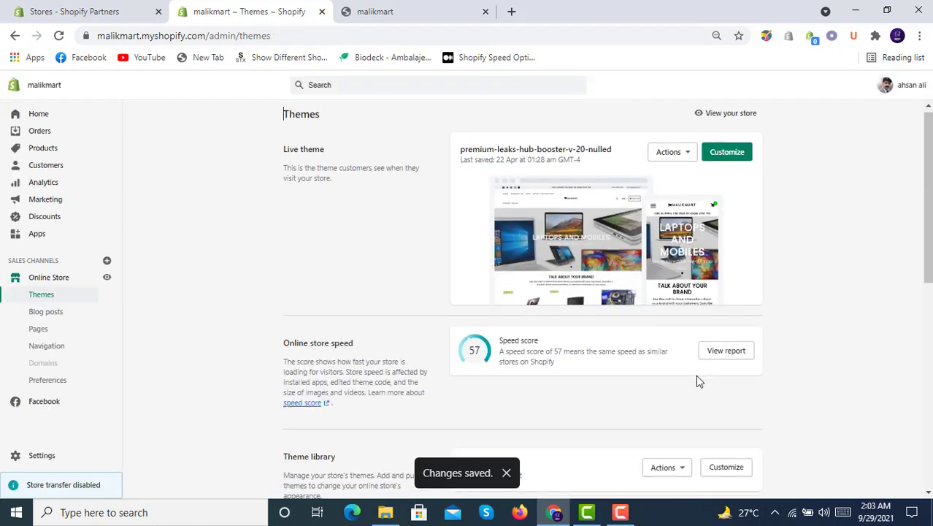
{"action": "scroll", "coordinate": [698, 381], "scroll_direction": "down", "scroll_amount": 2}
{"action": "left_click", "coordinate": [675, 334]}
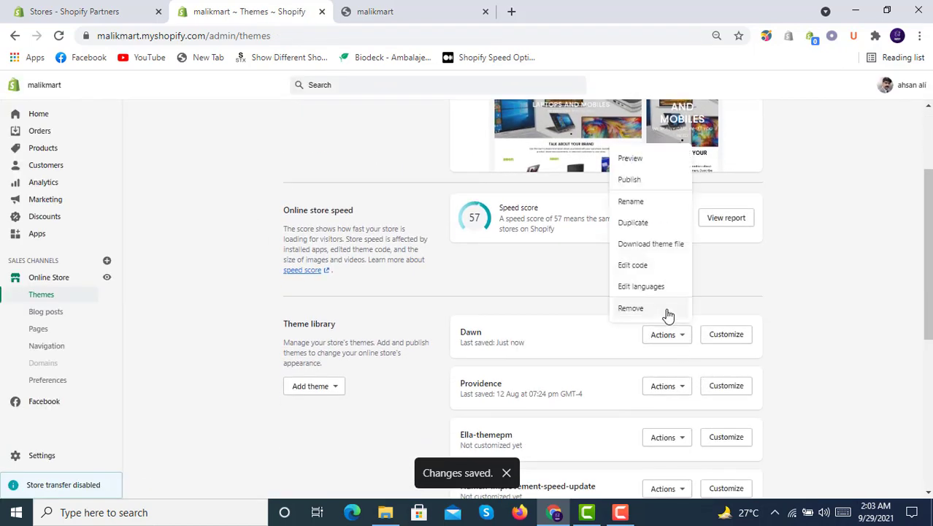
{"action": "left_click", "coordinate": [644, 159]}
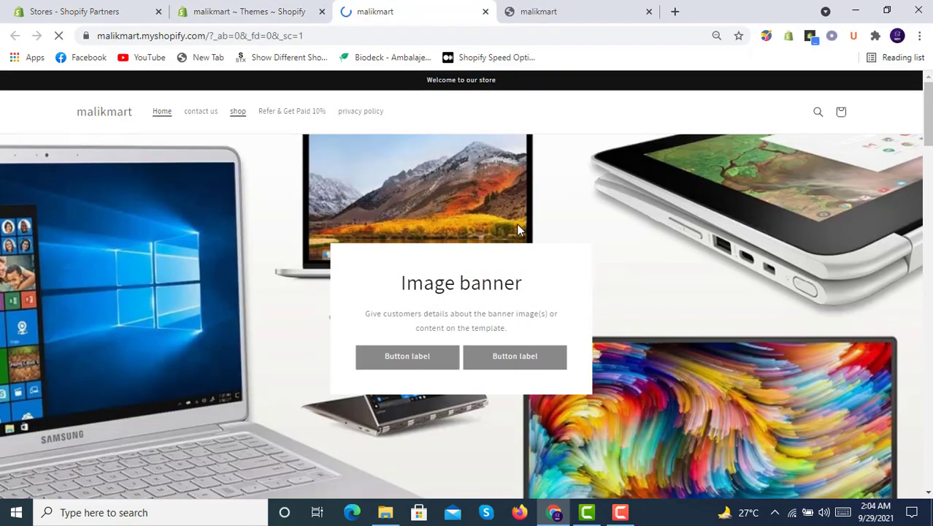
Scroll the Dawn storefront preview from the image banner to the footer and back up.
{"action": "scroll", "coordinate": [517, 230], "scroll_direction": "down", "scroll_amount": 9}
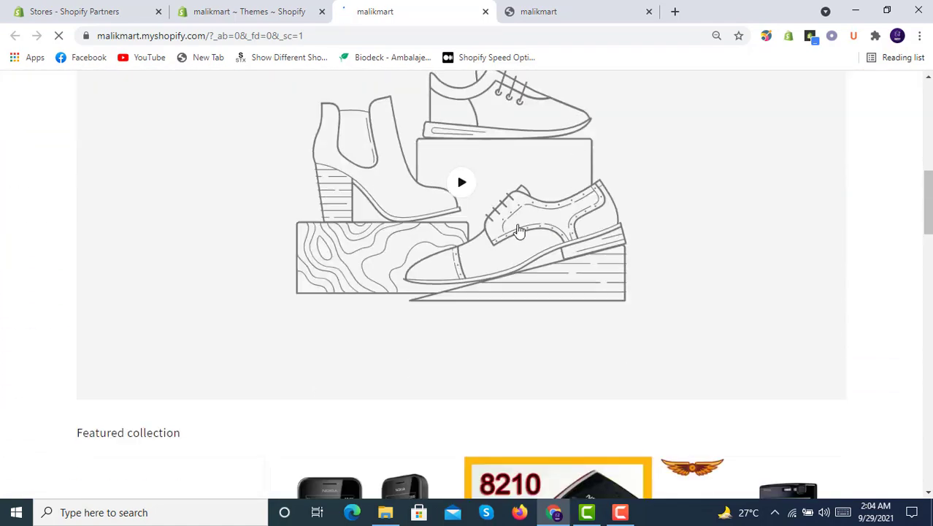
{"action": "scroll", "coordinate": [518, 229], "scroll_direction": "down", "scroll_amount": 10}
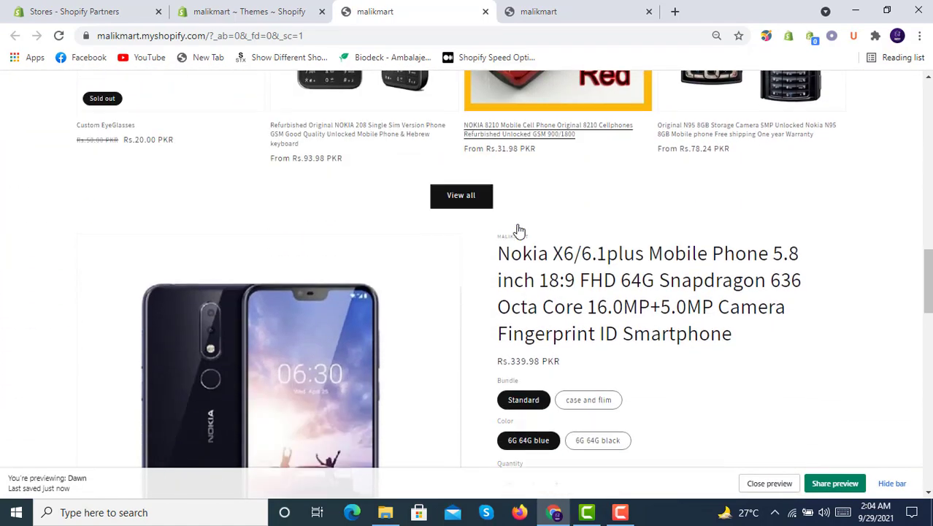
{"action": "scroll", "coordinate": [517, 229], "scroll_direction": "down", "scroll_amount": 12}
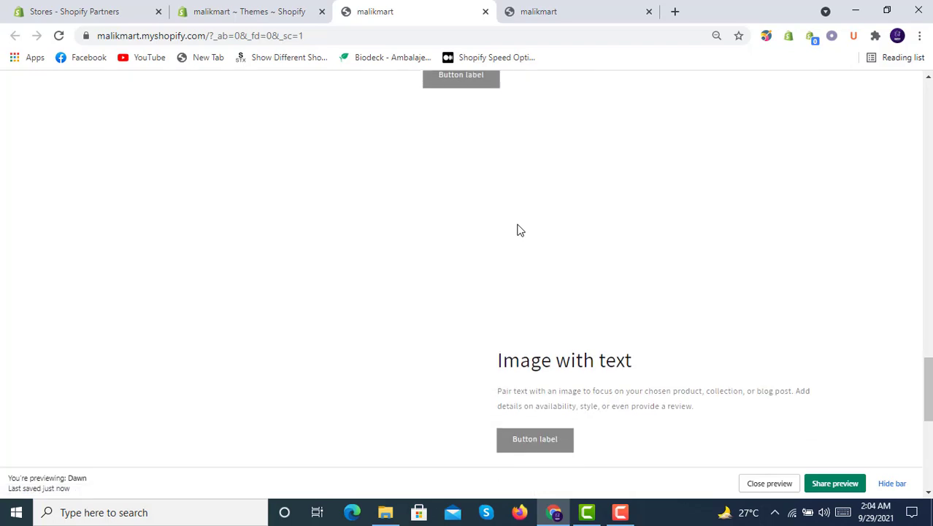
{"action": "scroll", "coordinate": [520, 230], "scroll_direction": "down", "scroll_amount": 2}
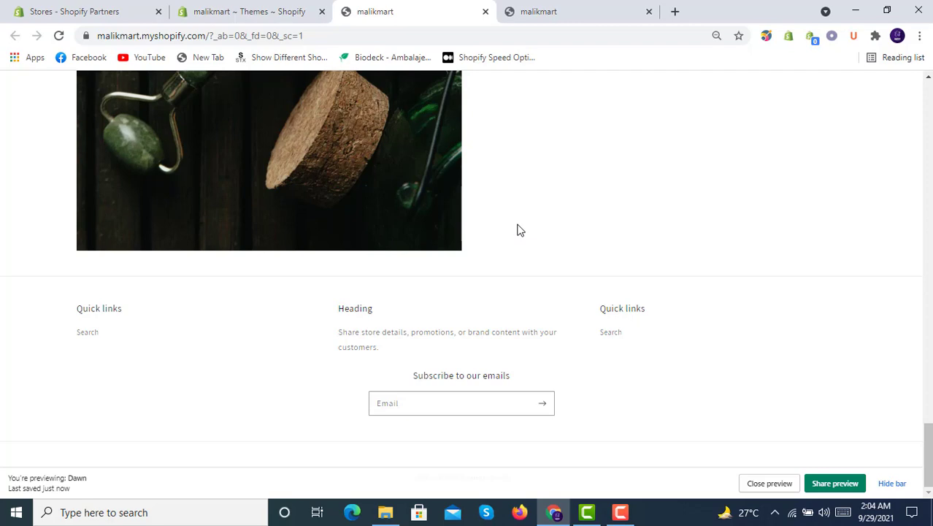
{"action": "scroll", "coordinate": [520, 230], "scroll_direction": "up", "scroll_amount": 20}
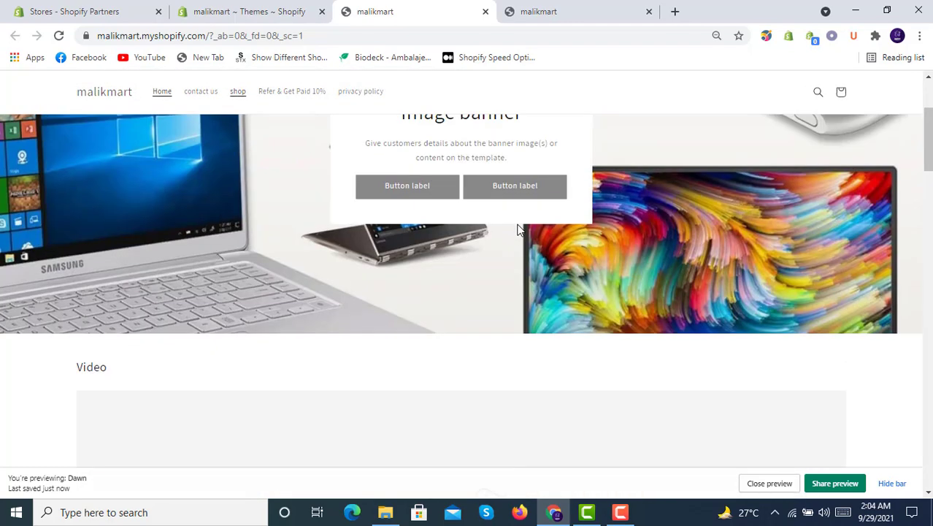
{"action": "scroll", "coordinate": [519, 230], "scroll_direction": "up", "scroll_amount": 3}
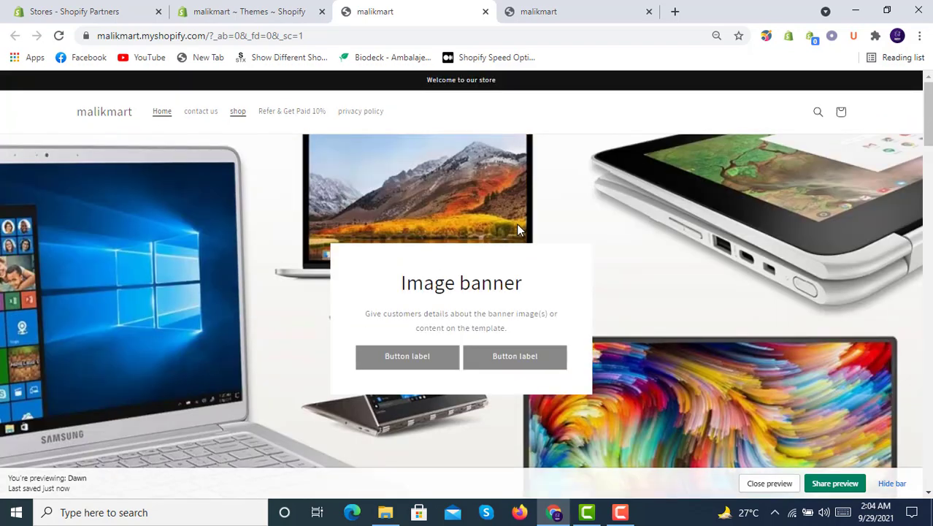